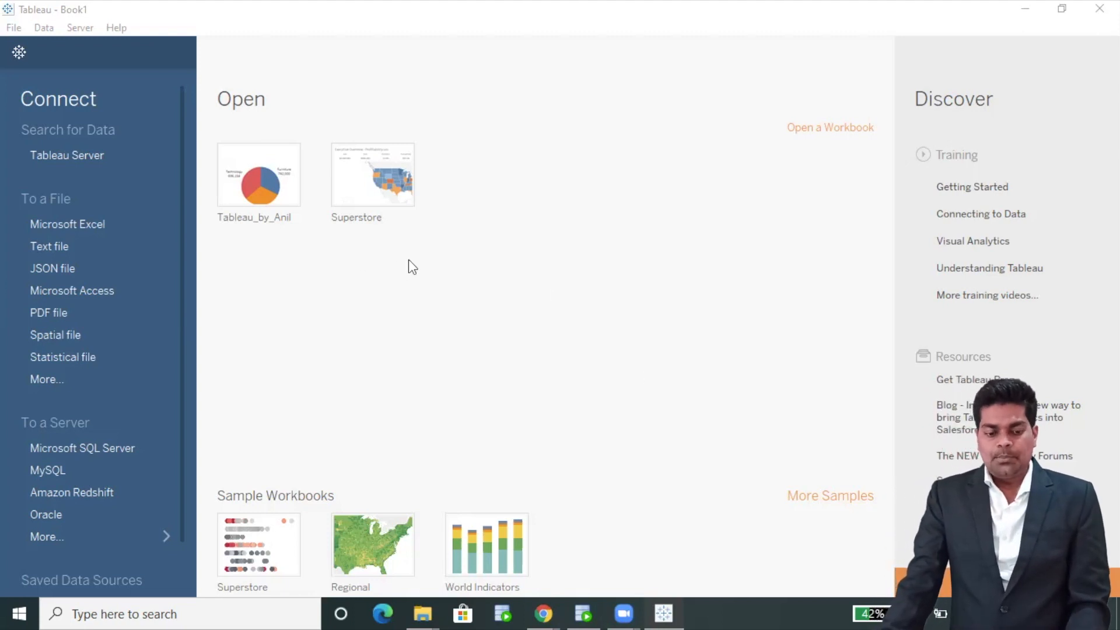
Bring Oracle SQL Developer forward and collapse the Oracle_DB connection's object tree
mouse_move(584, 612)
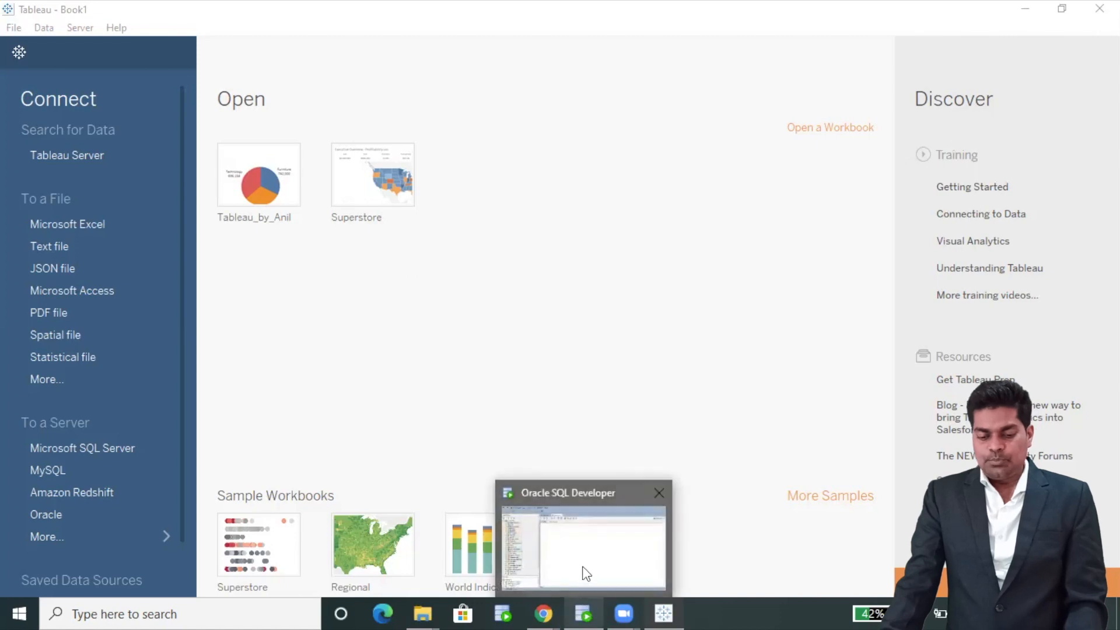
left_click(581, 551)
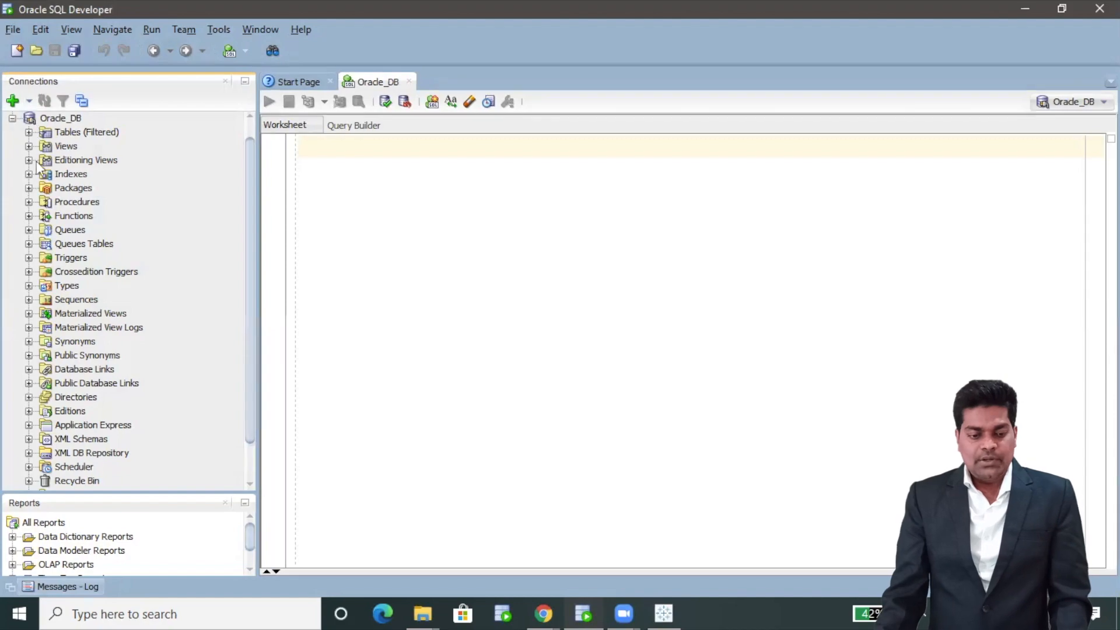
scroll(71, 236, "up", 1)
left_click(12, 136)
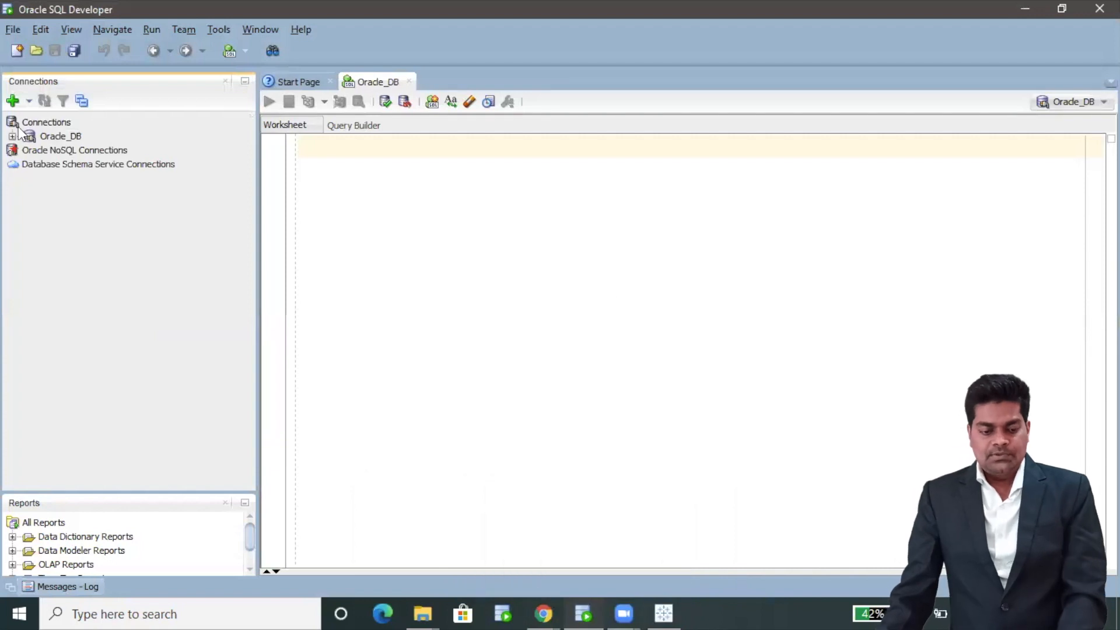
Create a new connection named HR for the hr user, entering and saving its password
left_click(12, 105)
type("HR")
left_click(639, 199)
type("hr")
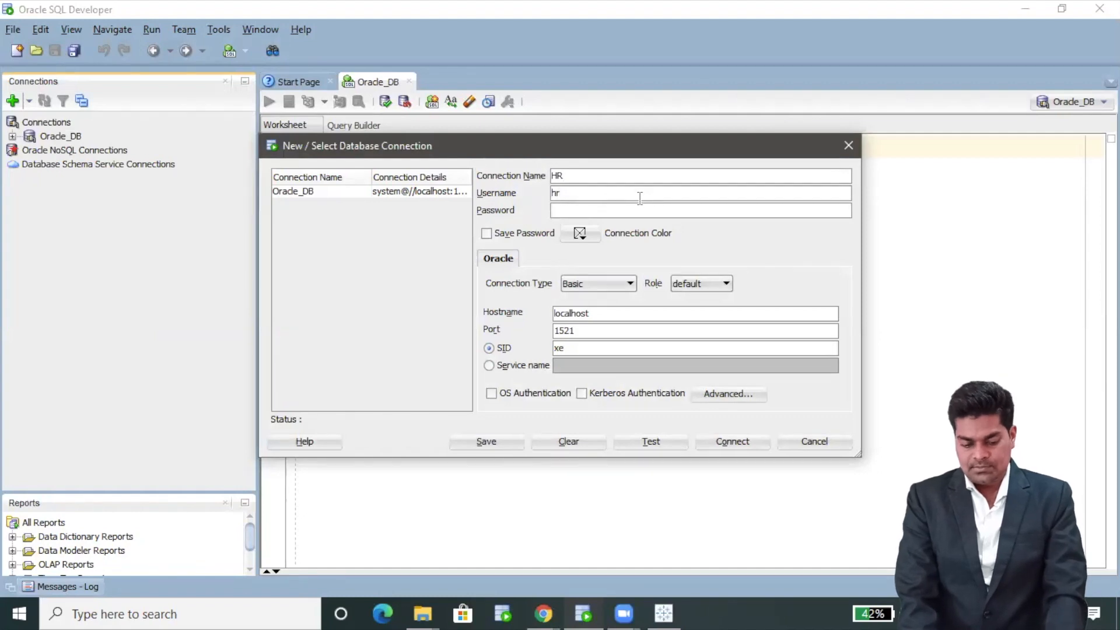
type("password")
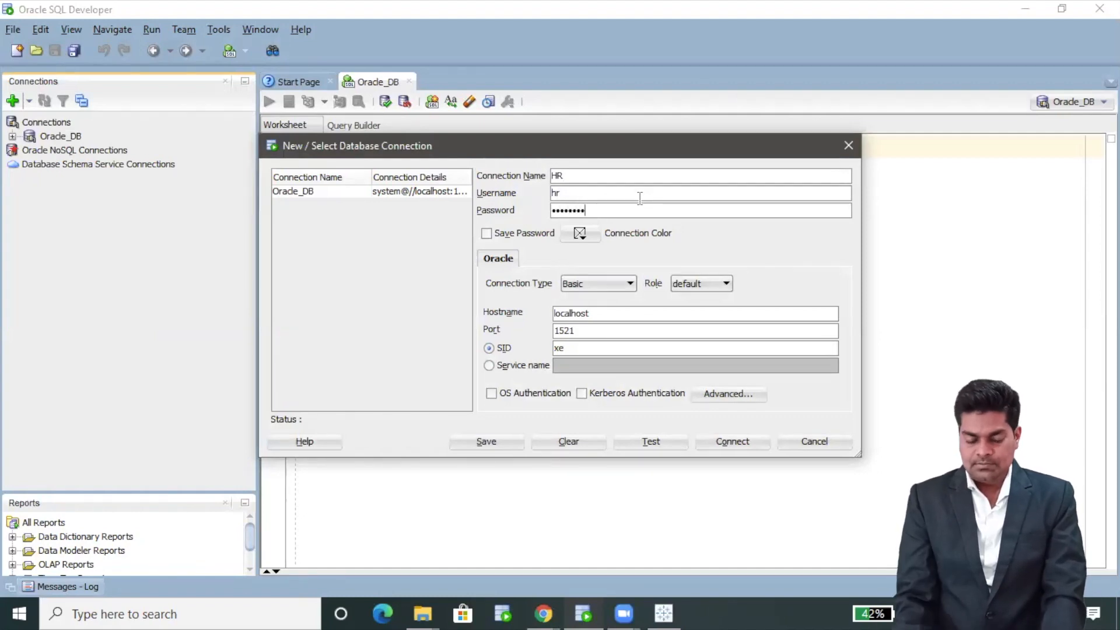
left_click(491, 233)
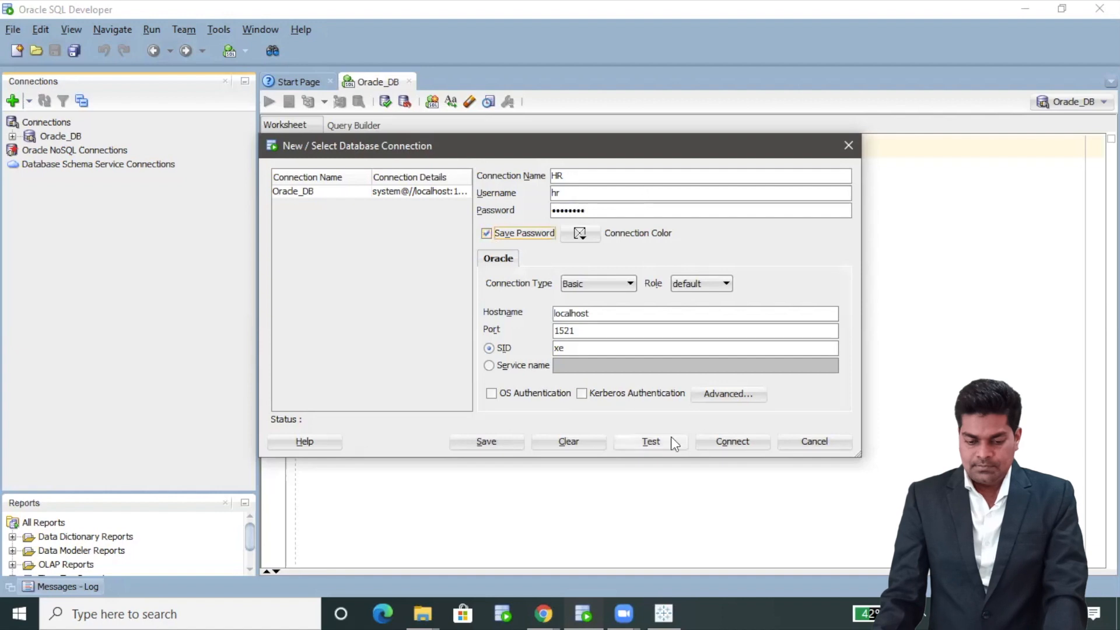
Test the HR connection, connect with it, and expand its database objects
left_click(671, 438)
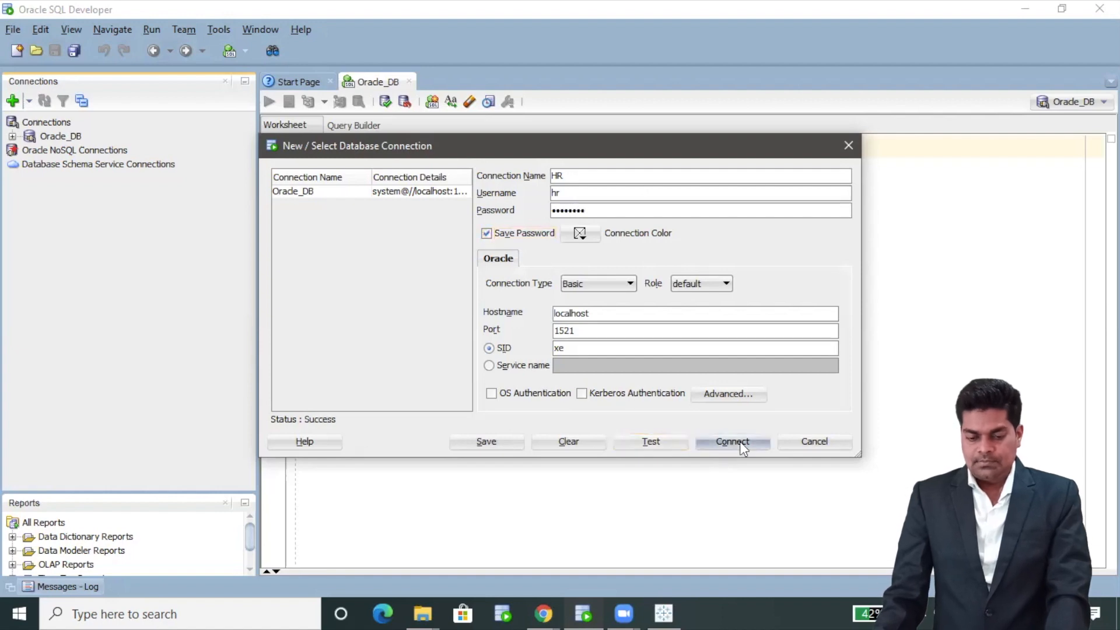
left_click(739, 441)
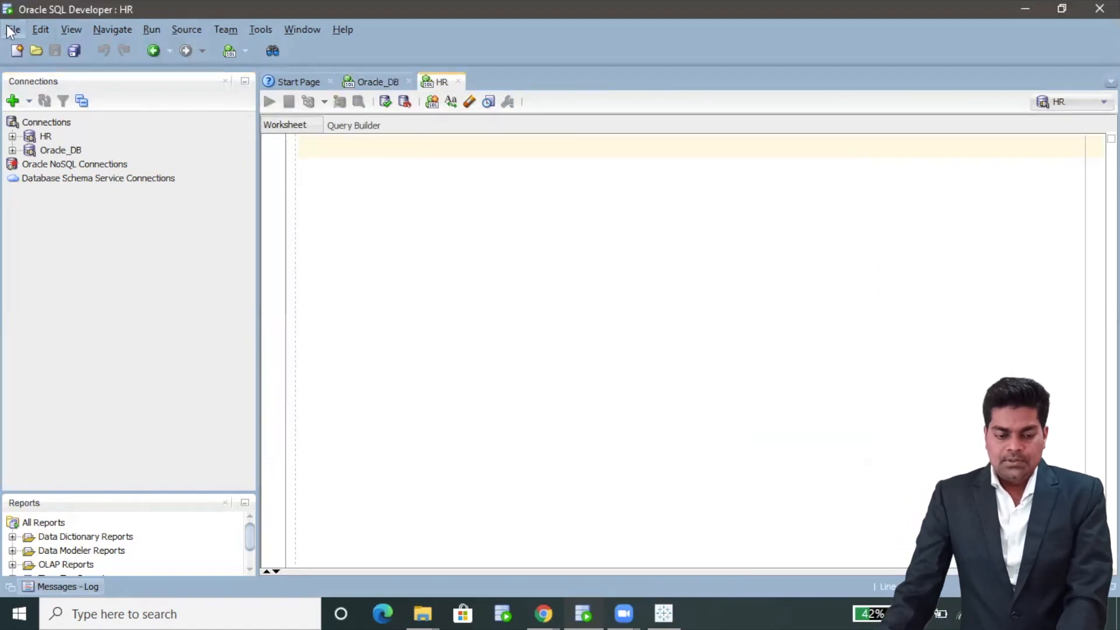
left_click(11, 135)
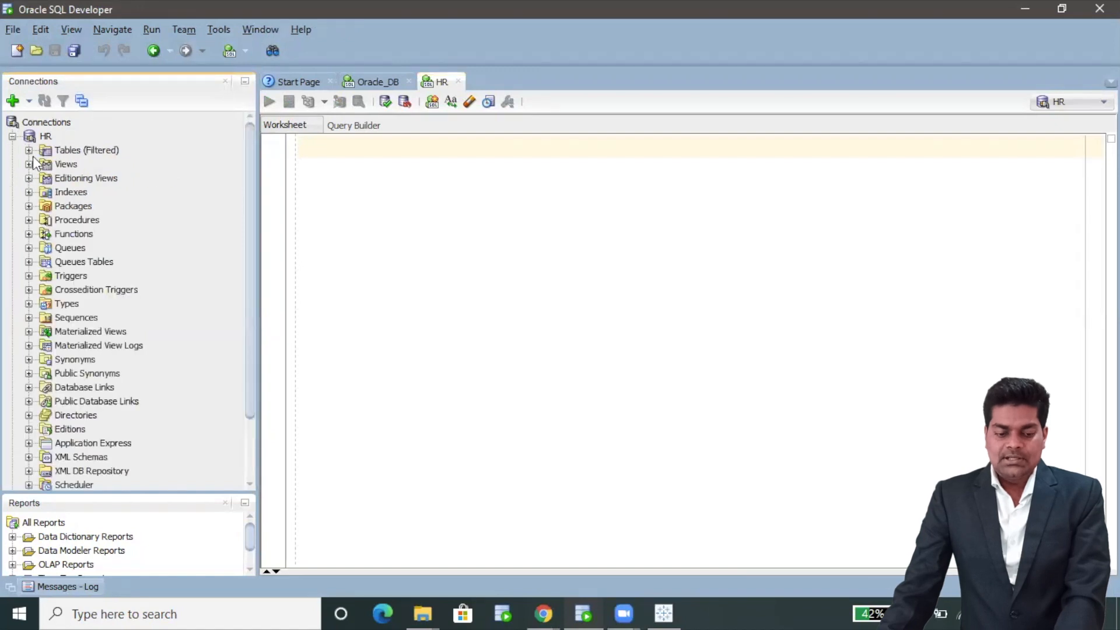
Expand the HR Tables node to list COUNTRIES, DEPARTMENTS, EMPLOYEES and JOBS, then select HR
left_click(28, 150)
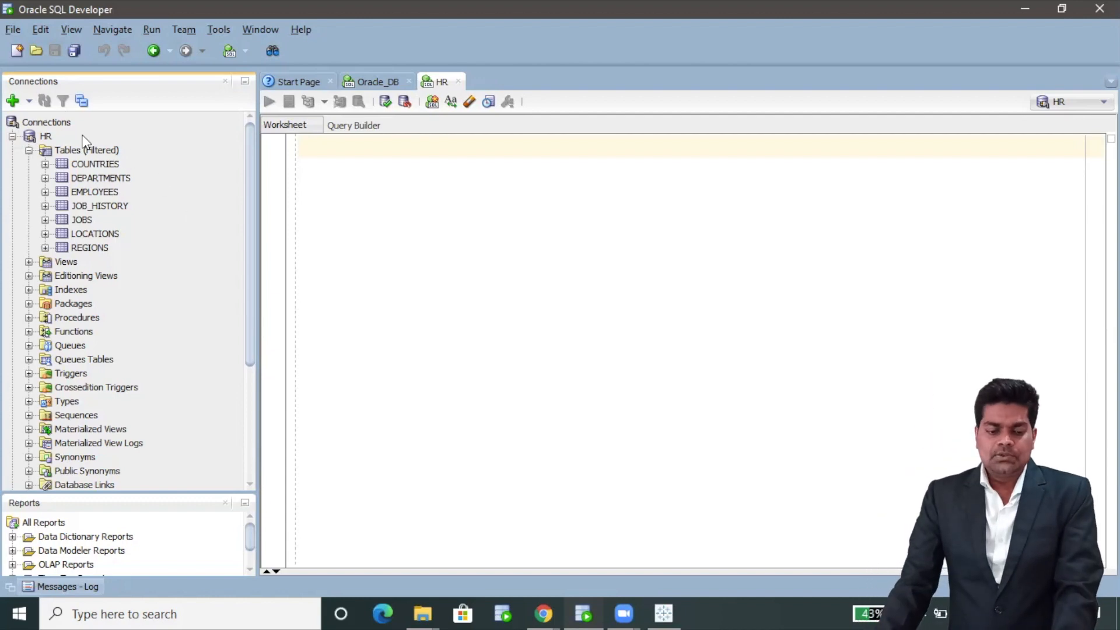
left_click(45, 137)
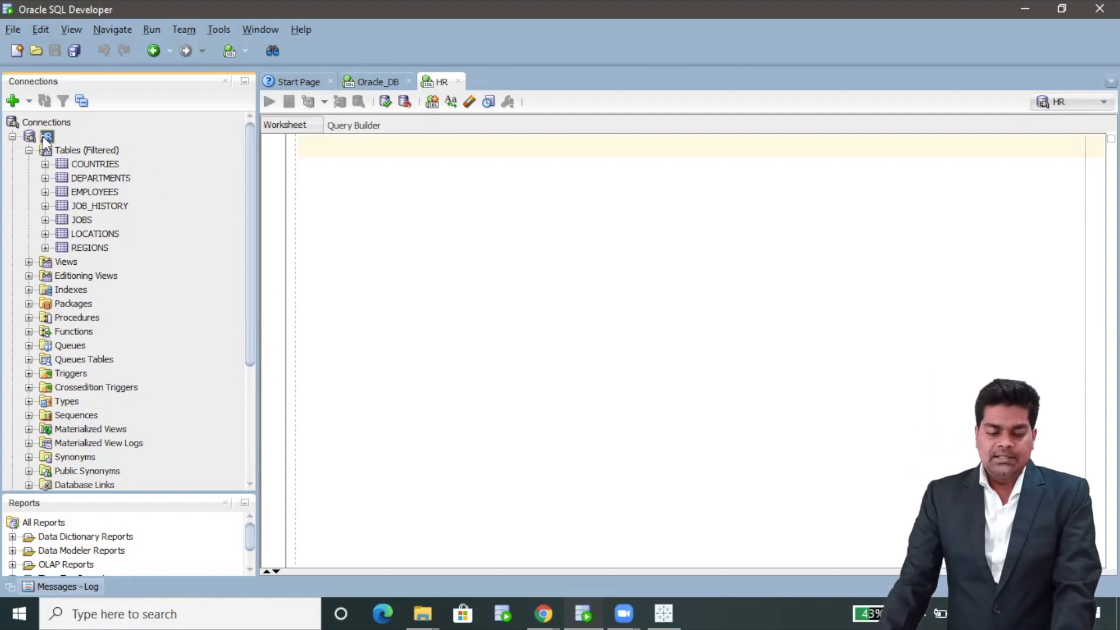
Open worksheet HR~1 from the HR connection's properties, then return to the Oracle_DB worksheet
right_click(43, 137)
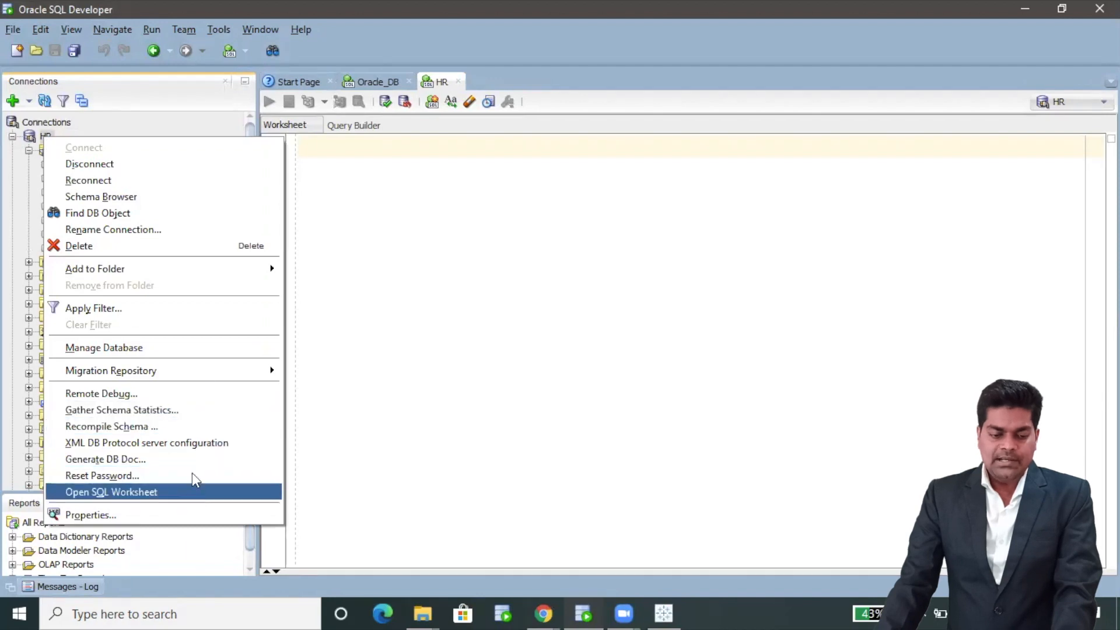
left_click(193, 516)
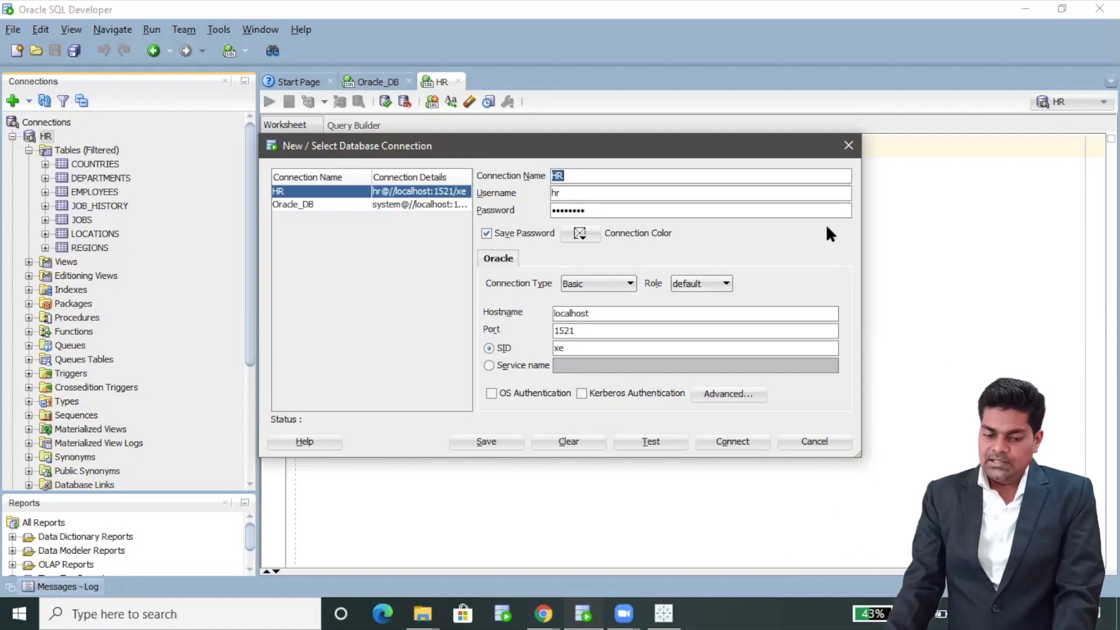
left_click_drag(670, 152, 803, 222)
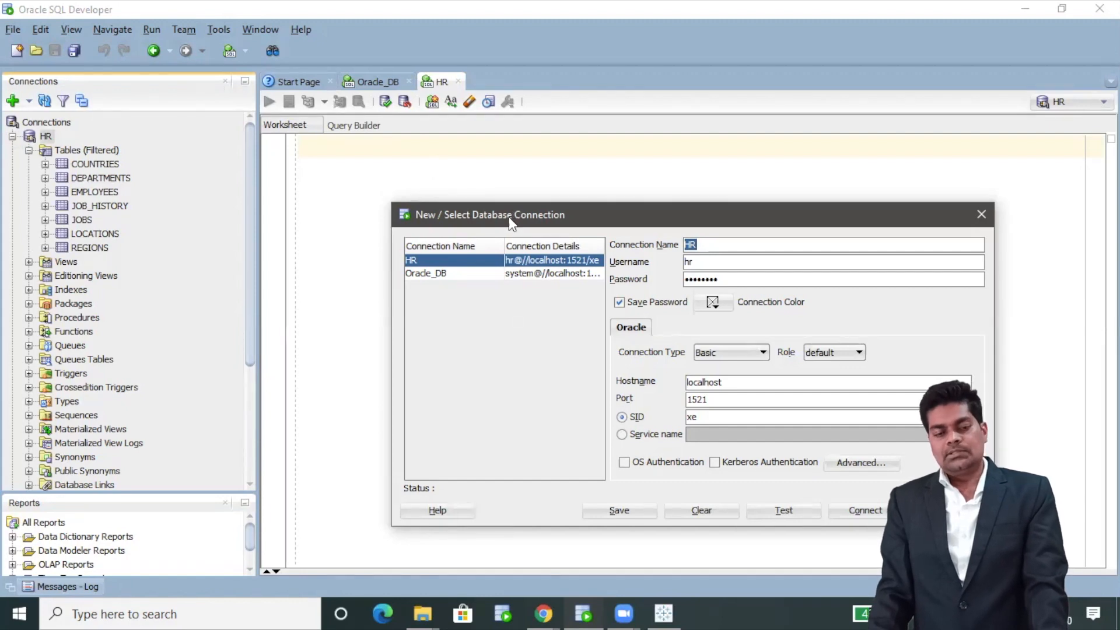
left_click_drag(510, 220, 470, 203)
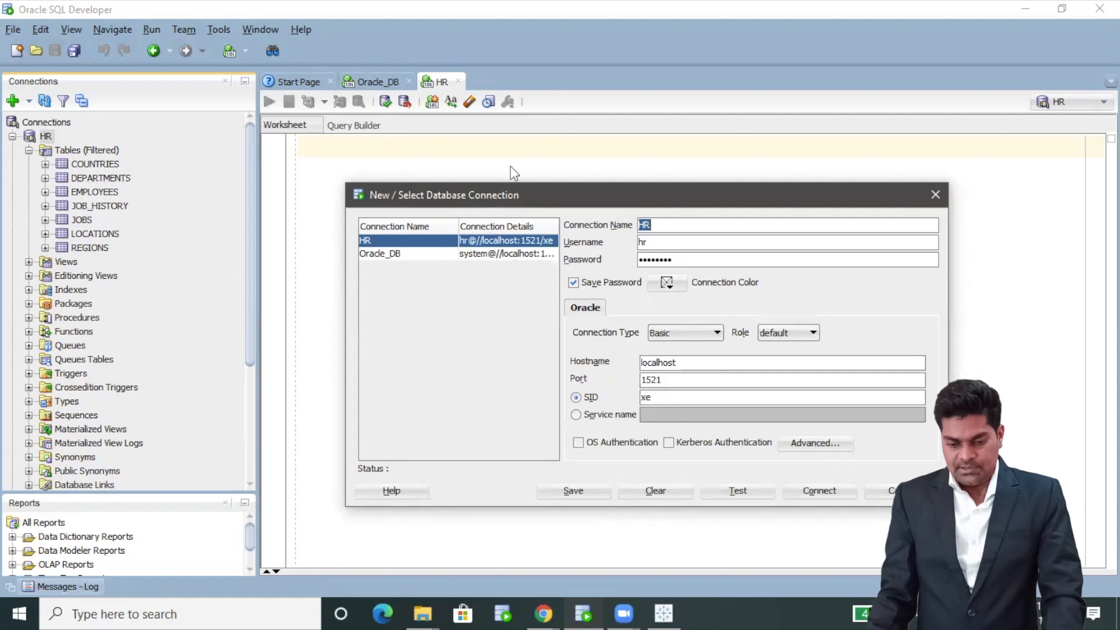
left_click(819, 490)
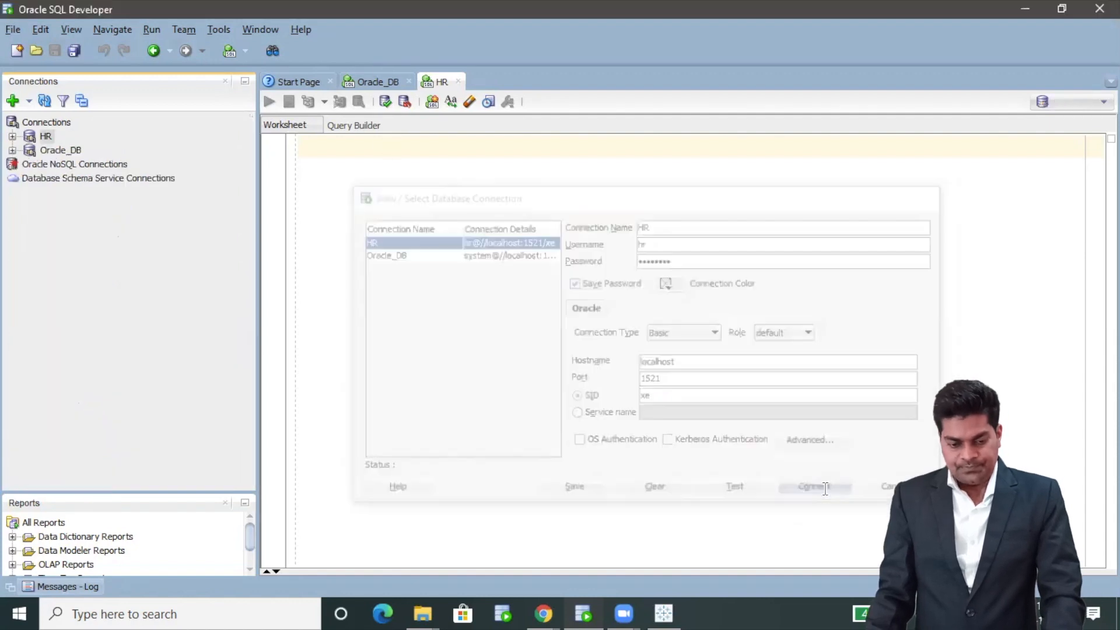
left_click(388, 83)
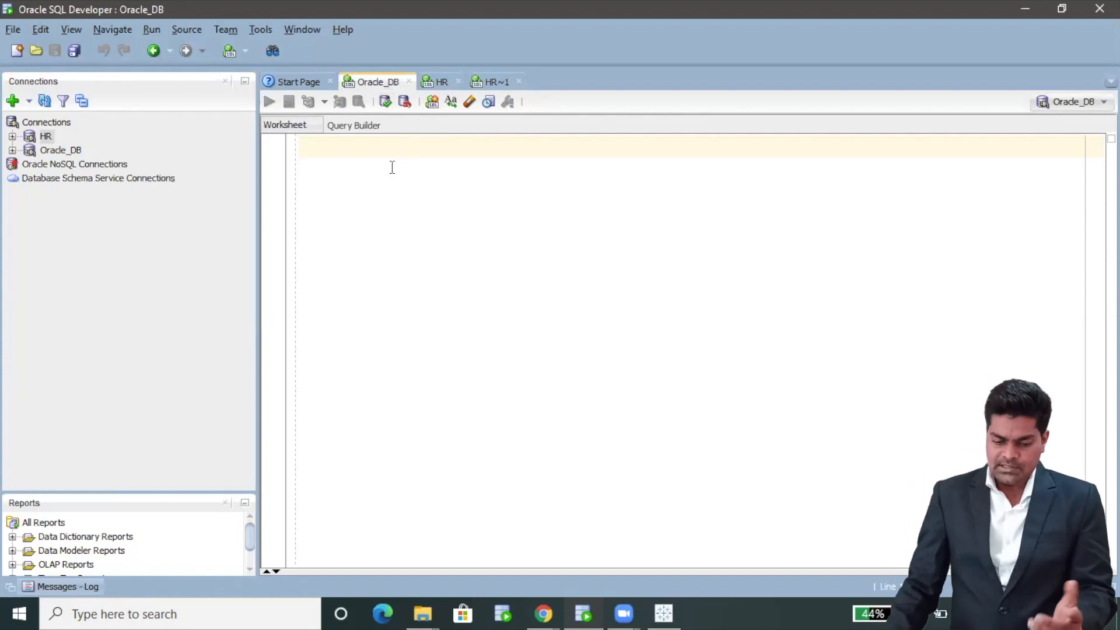
Switch to Tableau Desktop and list all server connectors via More... under To a Server
mouse_move(658, 611)
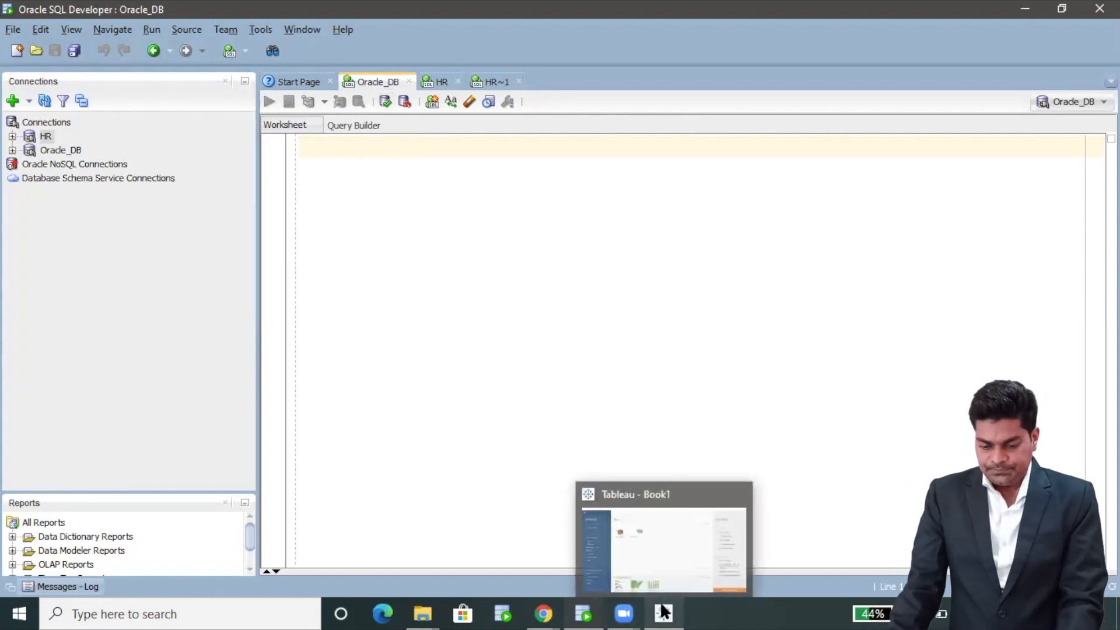
left_click(668, 562)
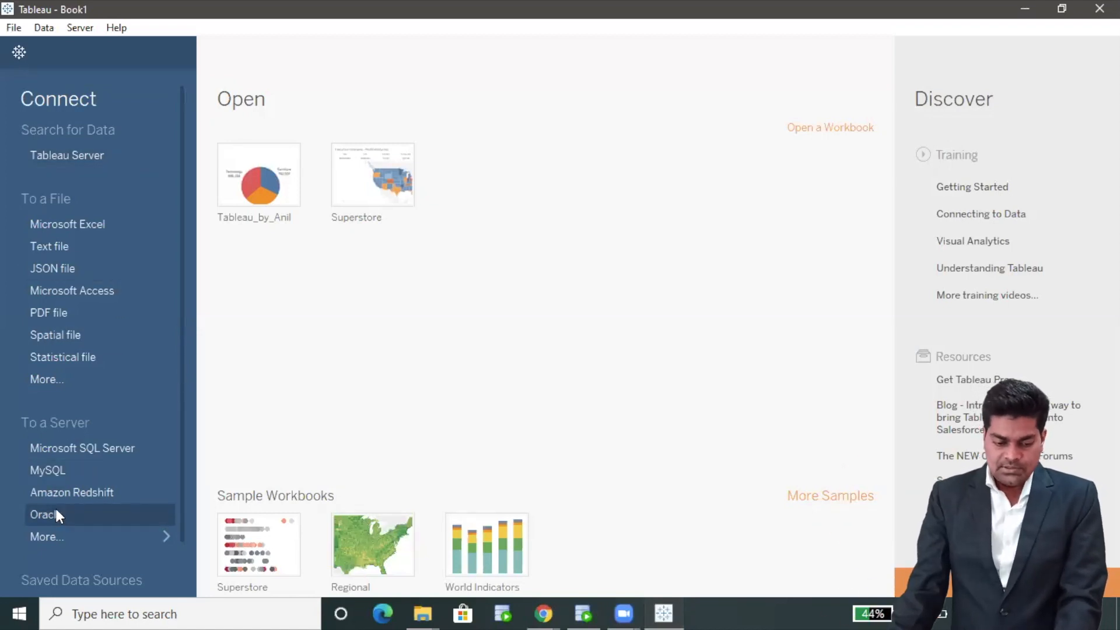
left_click(77, 543)
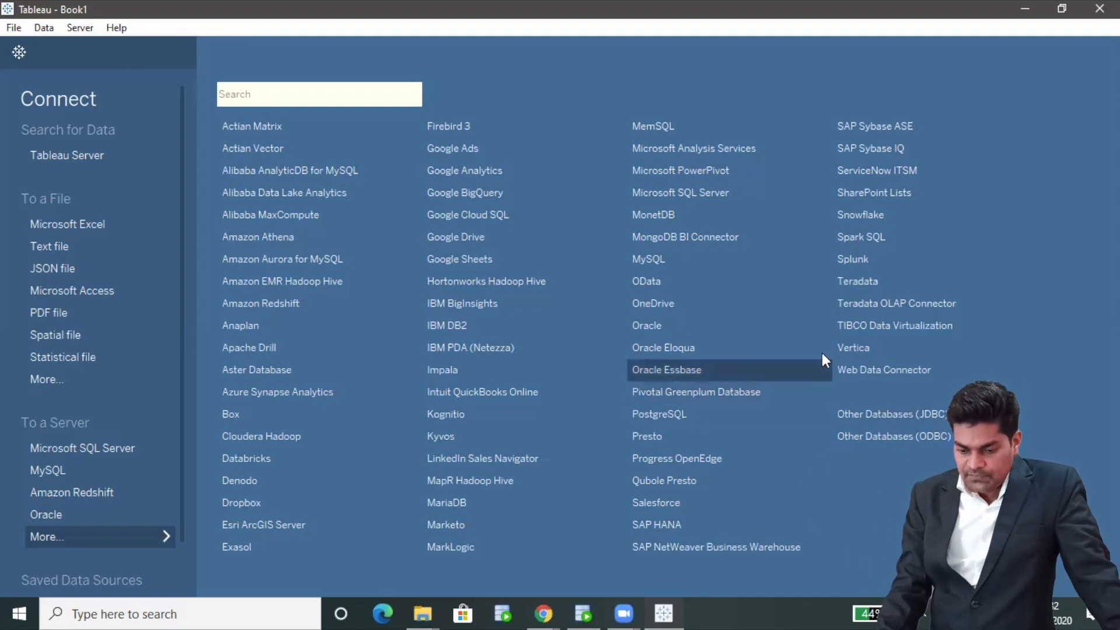
left_click(866, 257)
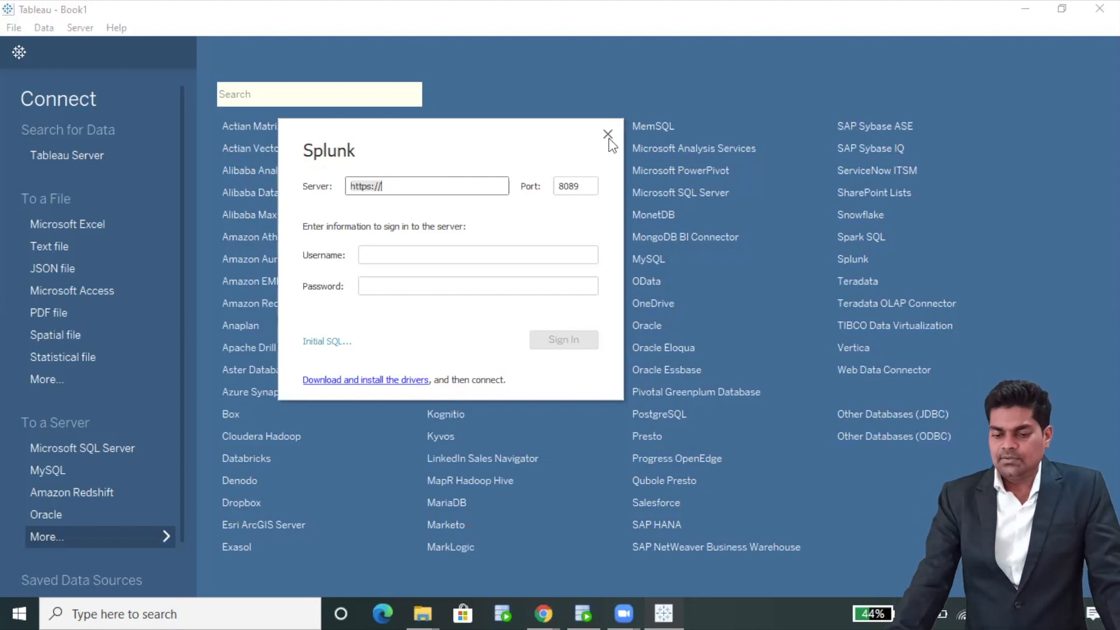
left_click(607, 135)
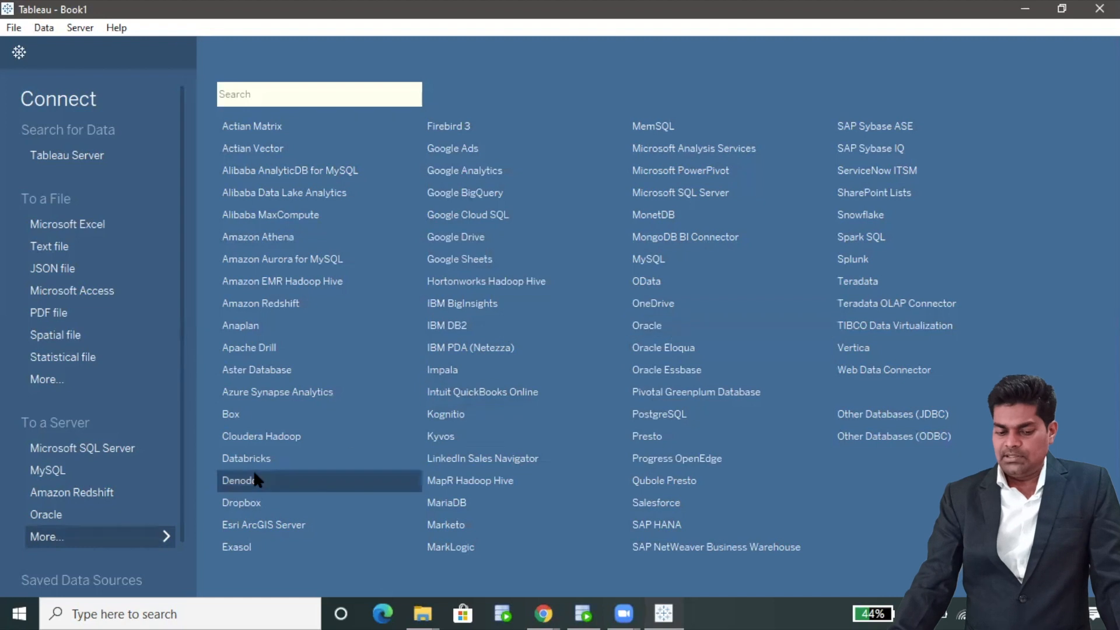
Sign in to Oracle on localhost, service xe, port 1521, as user hr with its password
left_click(669, 322)
left_click(422, 220)
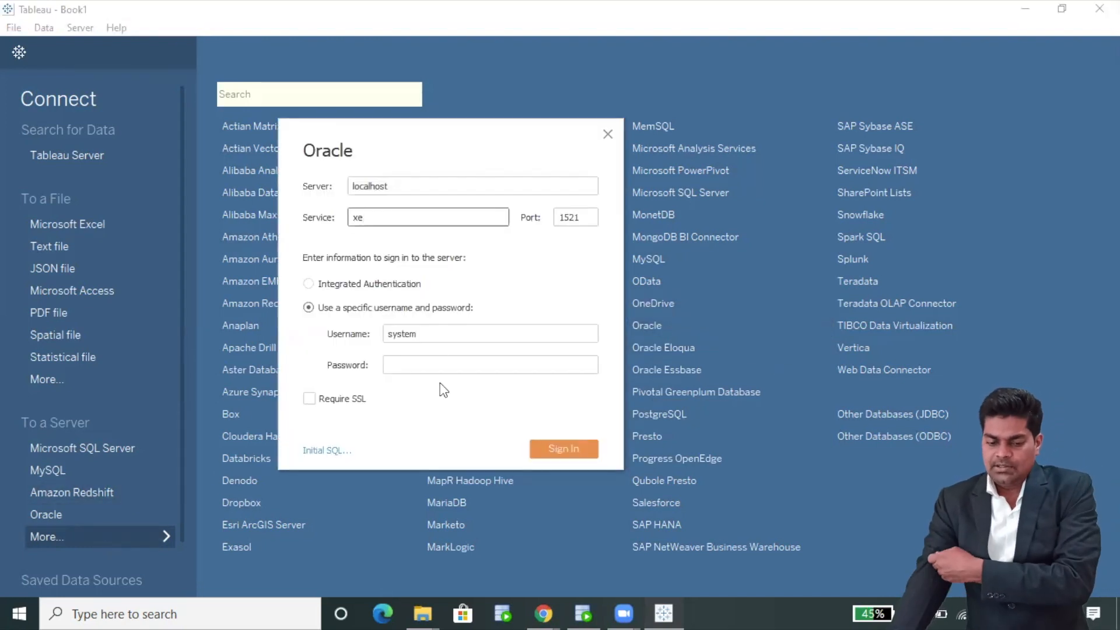
double_click(430, 338)
type("hr")
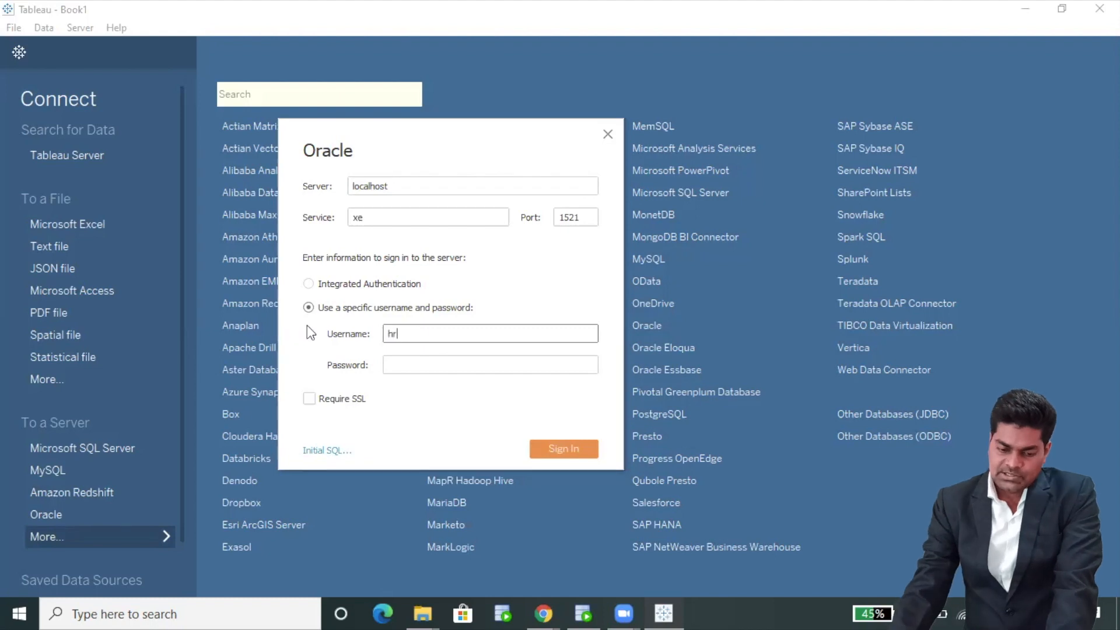
left_click(449, 372)
type("123")
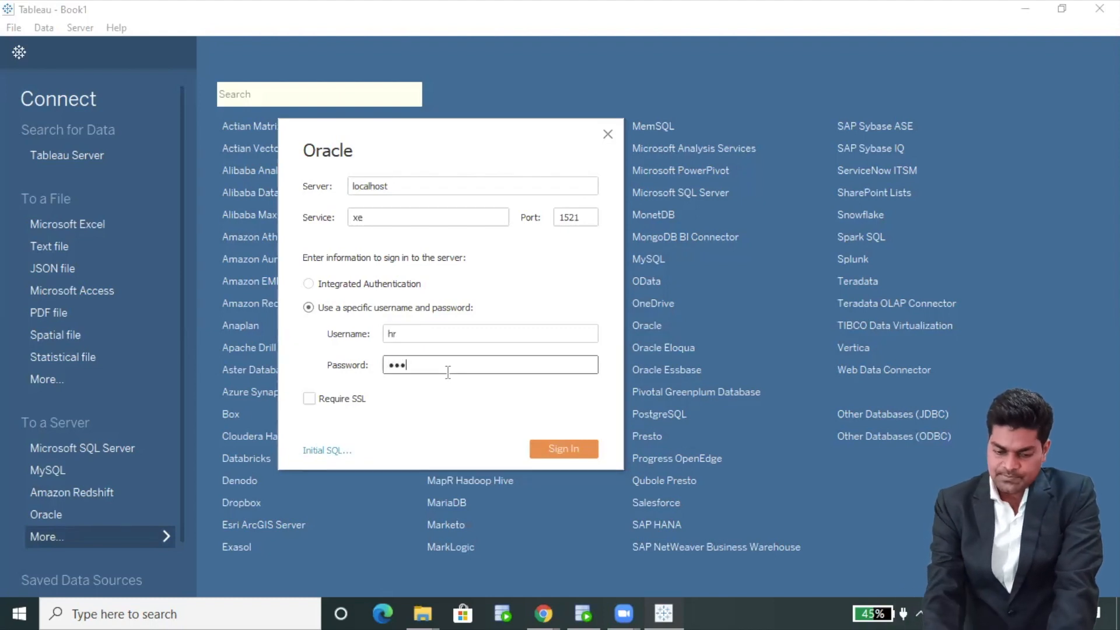
type("4")
key("BackSpace")
key("BackSpace")
key("BackSpace")
key("BackSpace")
type("12345678")
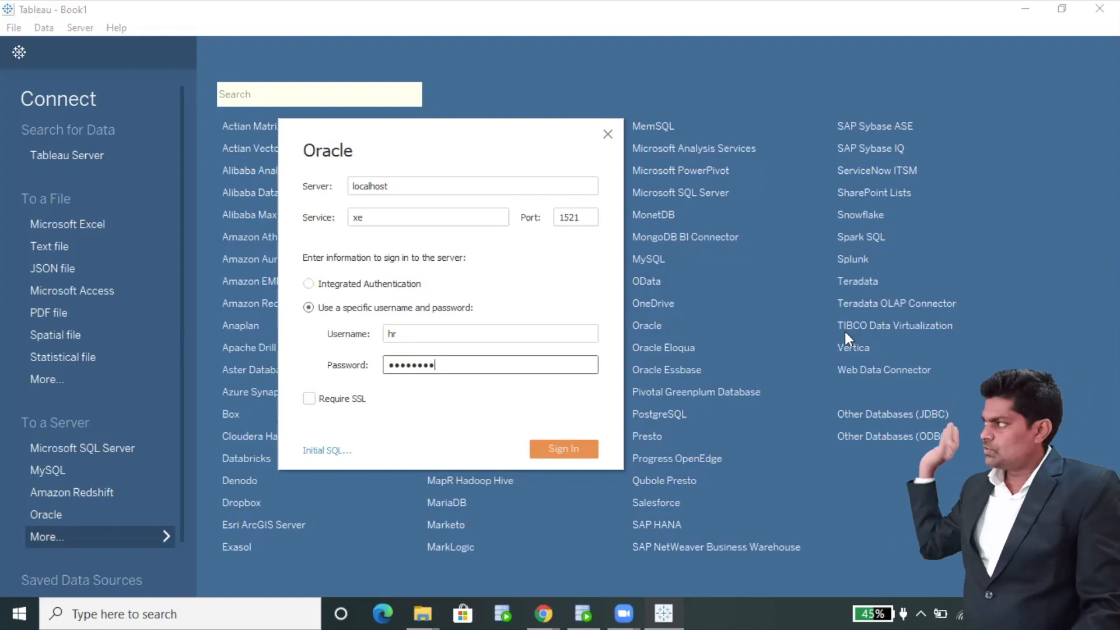
left_click(576, 450)
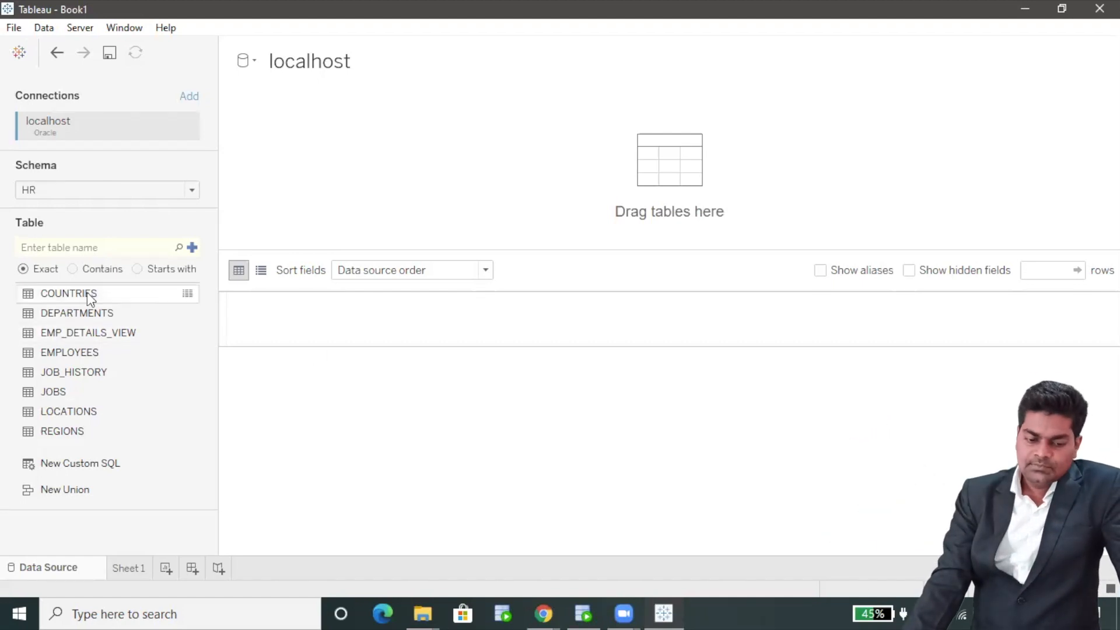
Place EMPLOYEES on the canvas, load its preview, and drop DEPARTMENTS beside it
left_click_drag(88, 352, 378, 175)
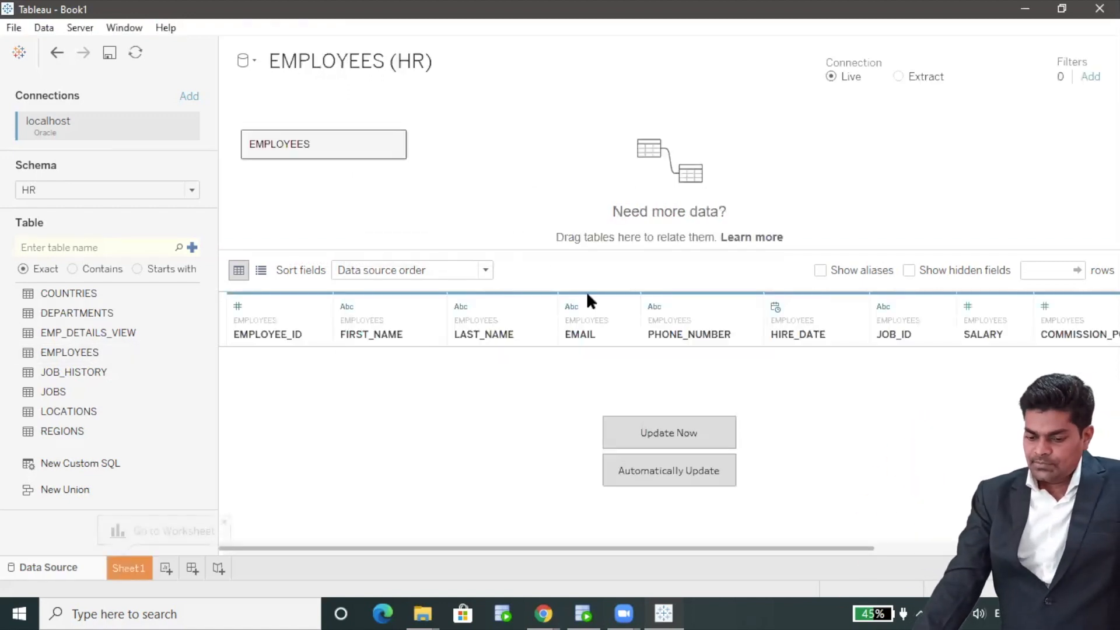
left_click(686, 433)
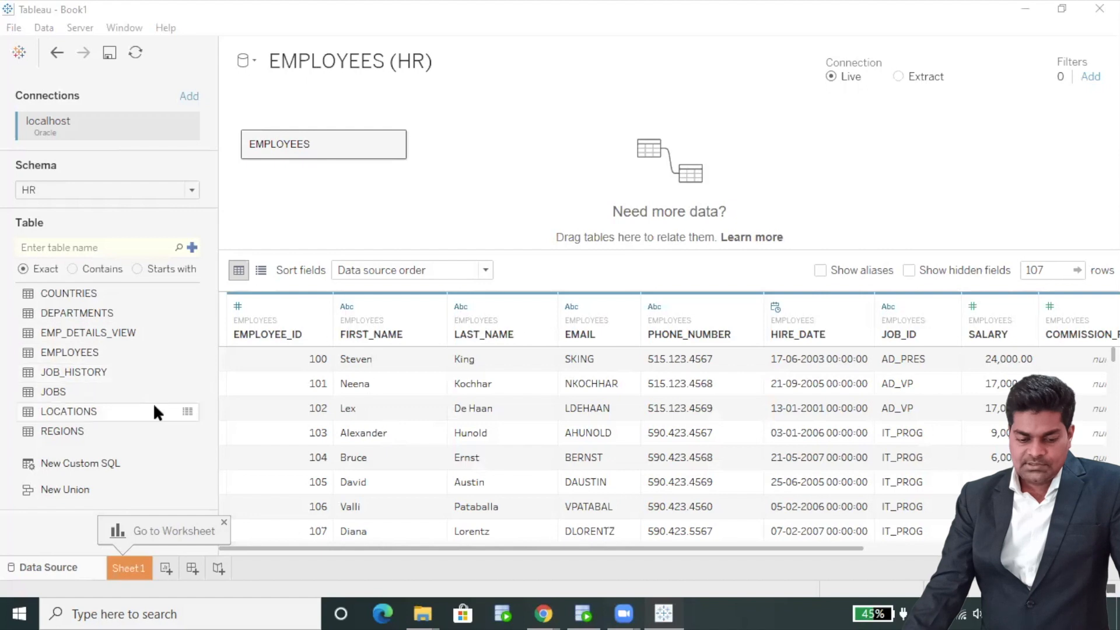
left_click_drag(79, 311, 550, 150)
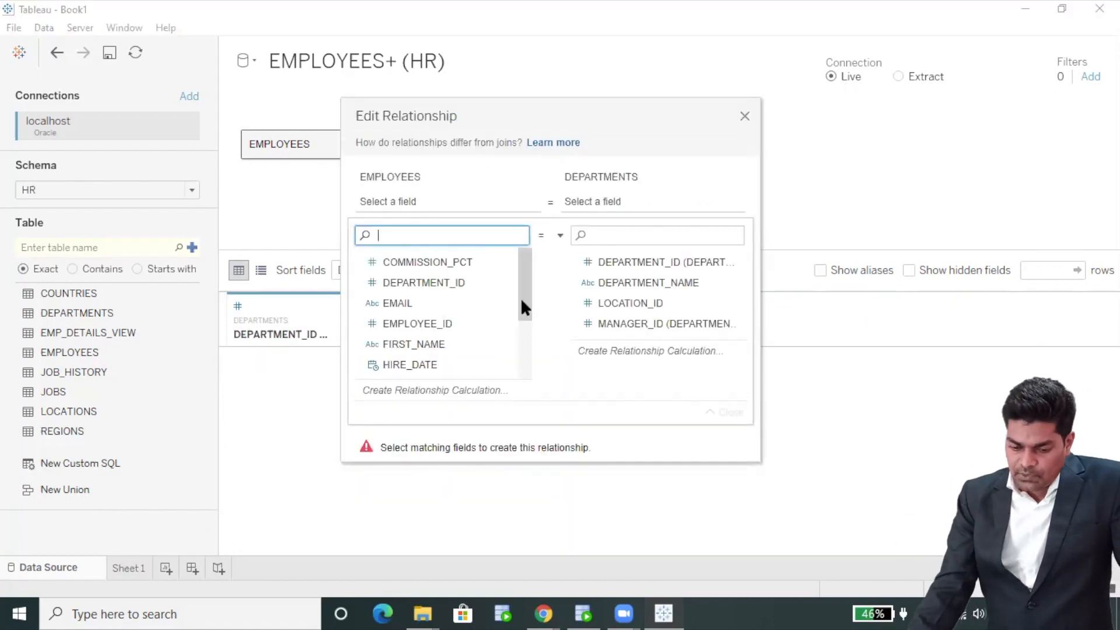
Link EMPLOYEES to DEPARTMENTS on DEPARTMENT_ID, refresh, and show the 107-row EMPLOYEES preview
left_click_drag(520, 301, 527, 264)
left_click(439, 281)
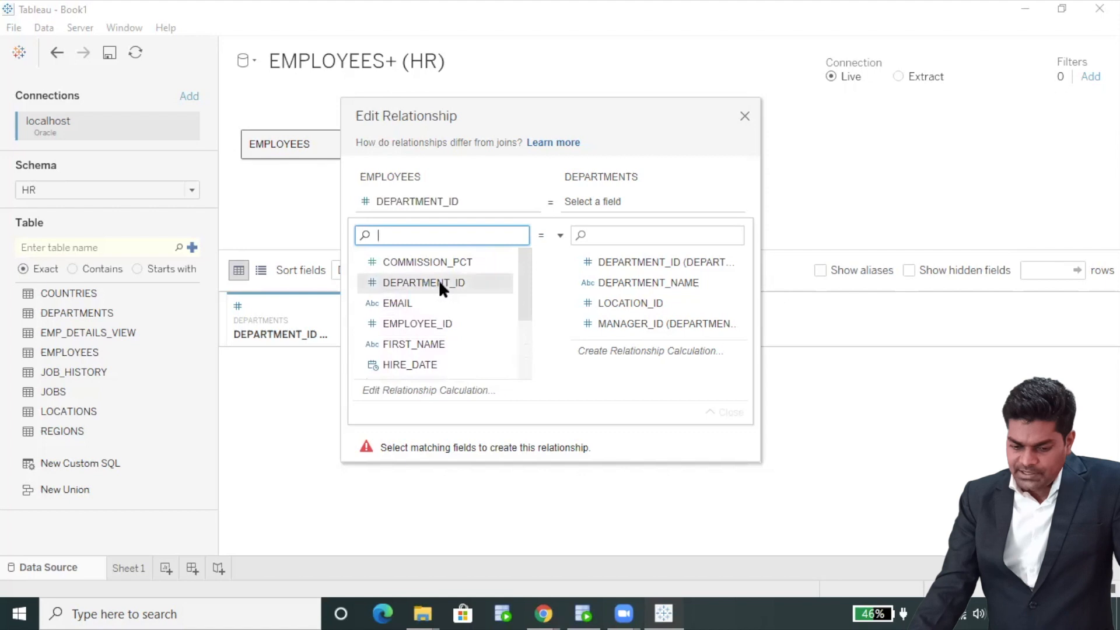
left_click(683, 261)
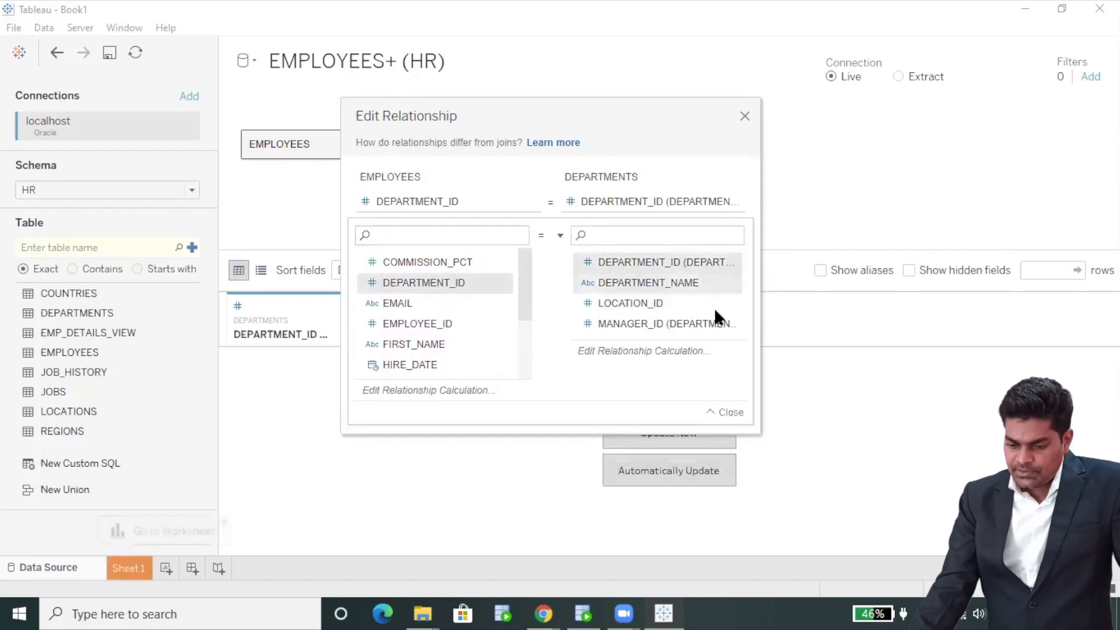
left_click(744, 117)
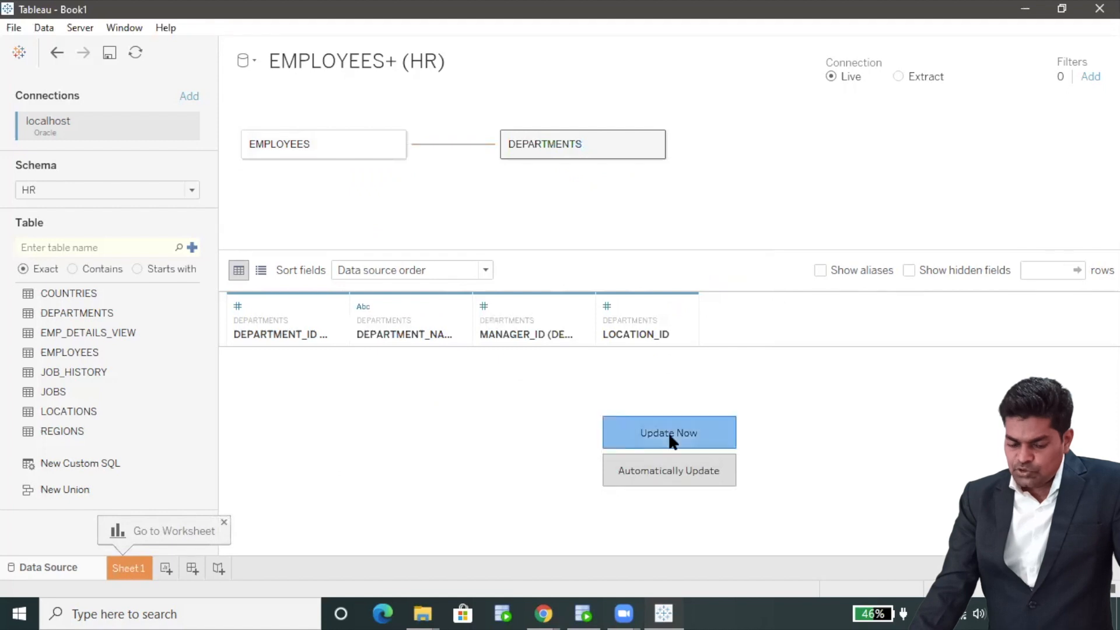
left_click(669, 432)
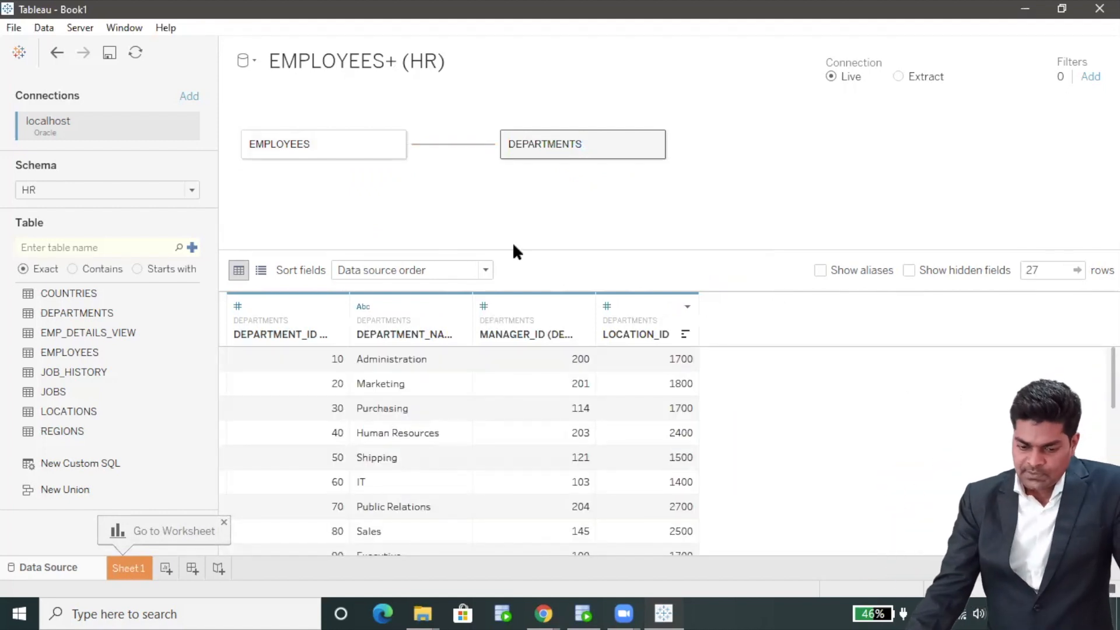
left_click(317, 140)
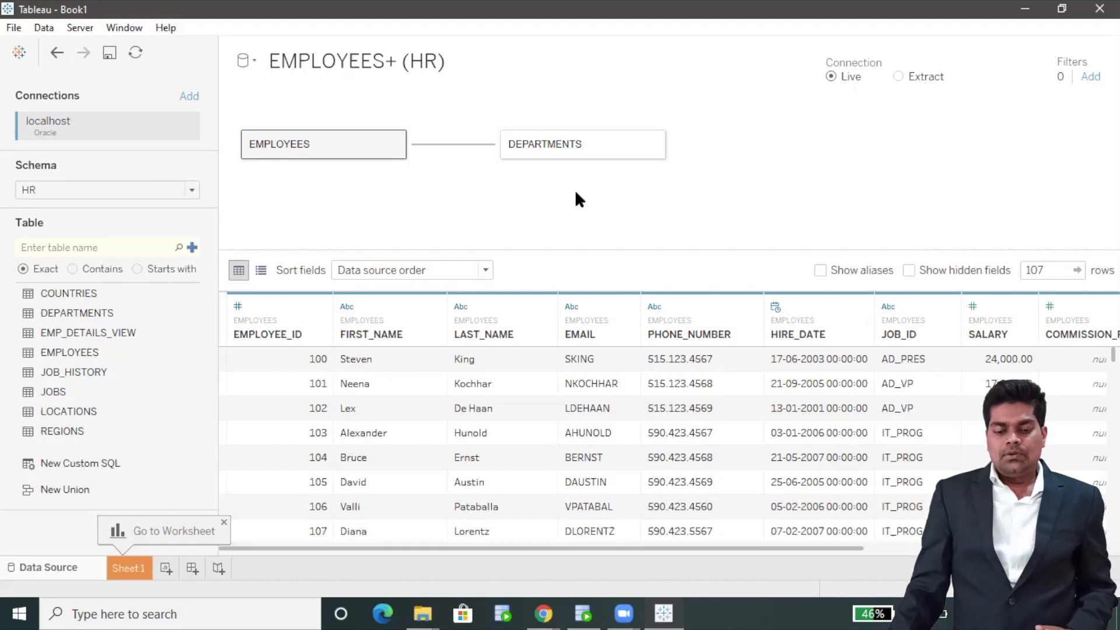
Leave the Data Source page for the empty Sheet 1 worksheet
left_click(125, 568)
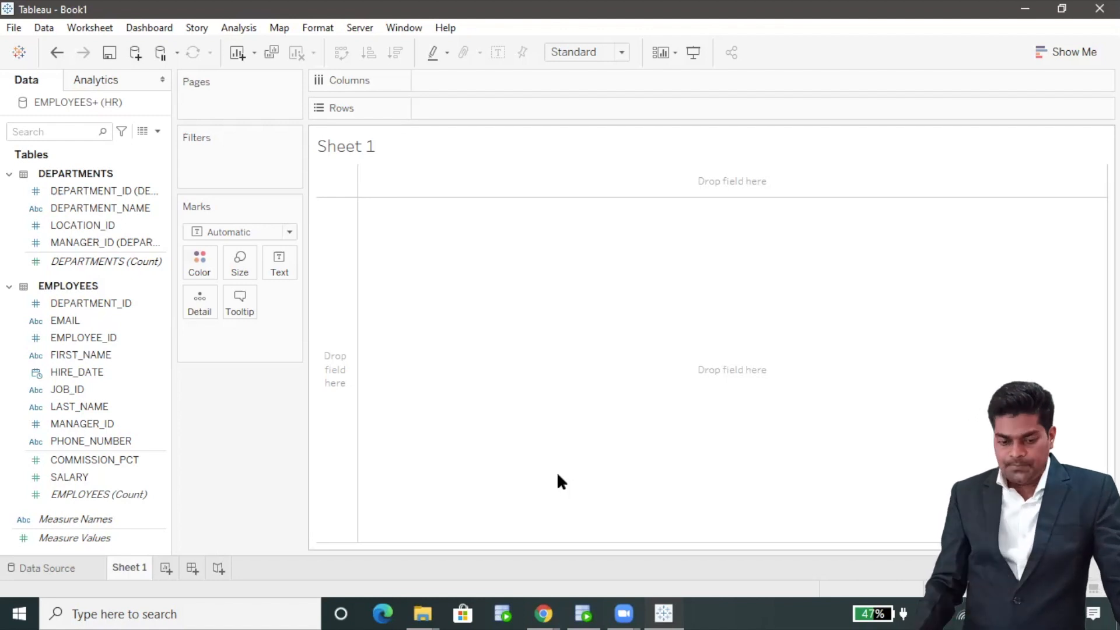
List DEPARTMENT_NAME on Rows with SUM(SALARY) values, dropping DEPARTMENT_ID from Rows
left_click(111, 374)
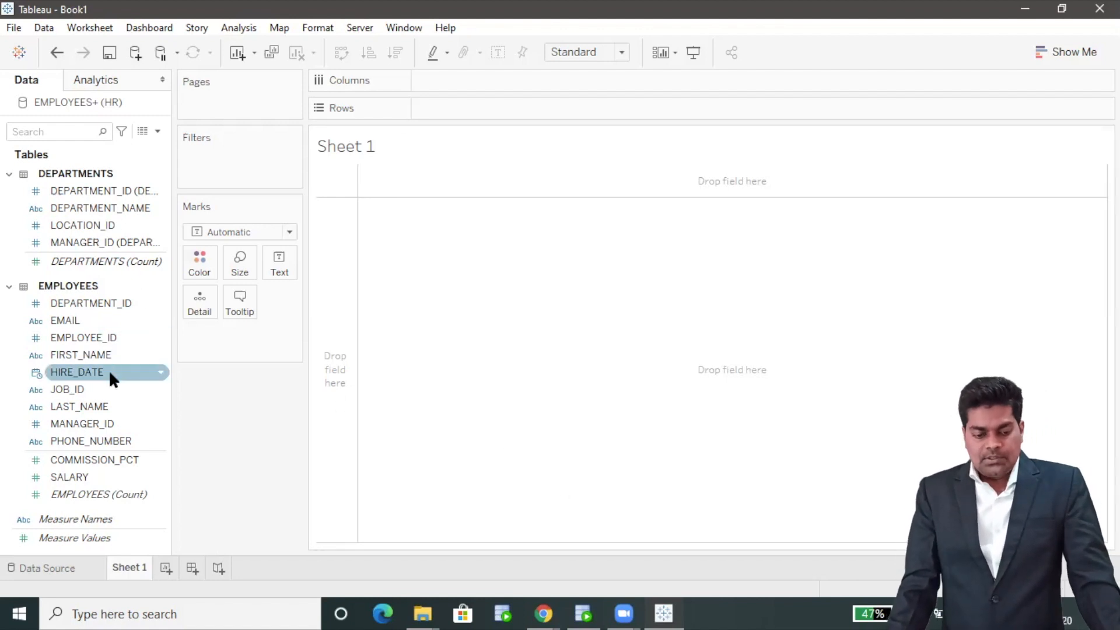
left_click(115, 388)
left_click(130, 424)
left_click(119, 338)
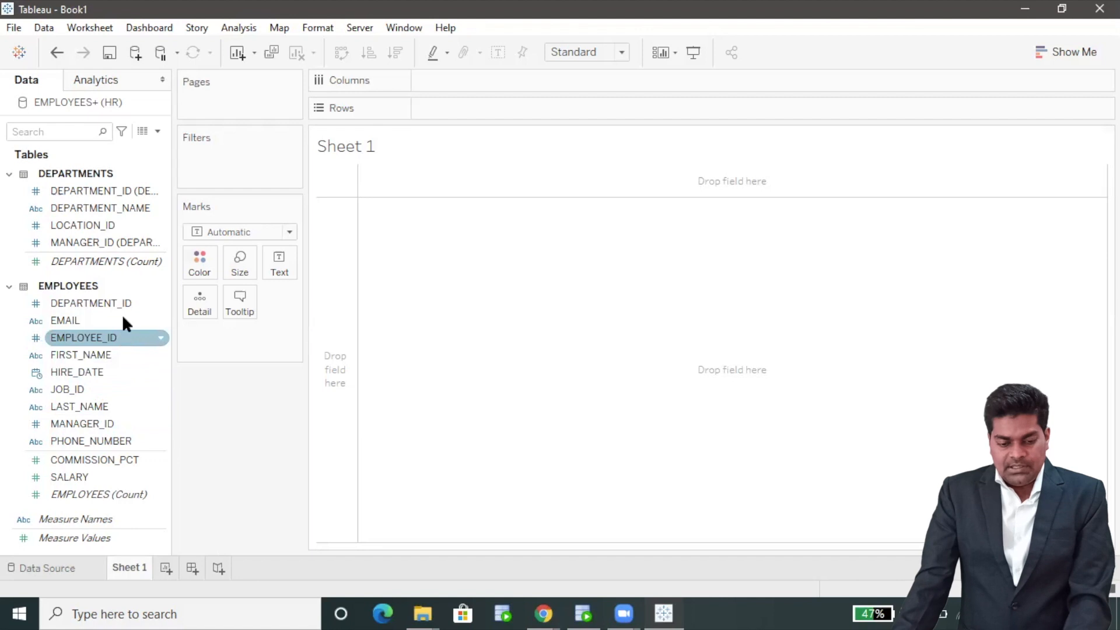
left_click(125, 304)
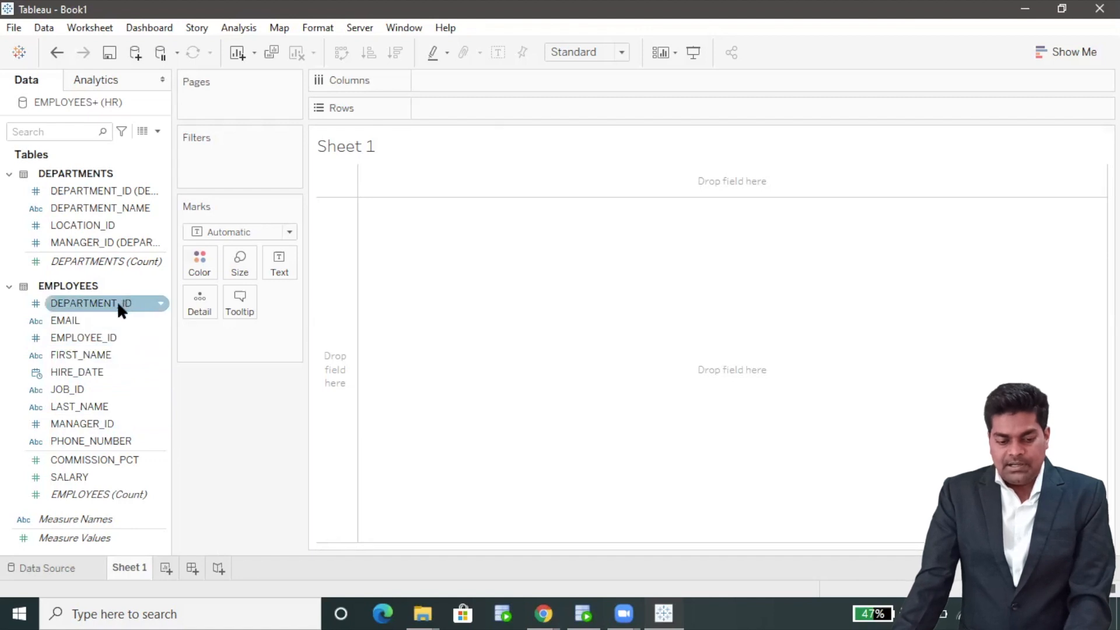
left_click_drag(117, 301, 524, 106)
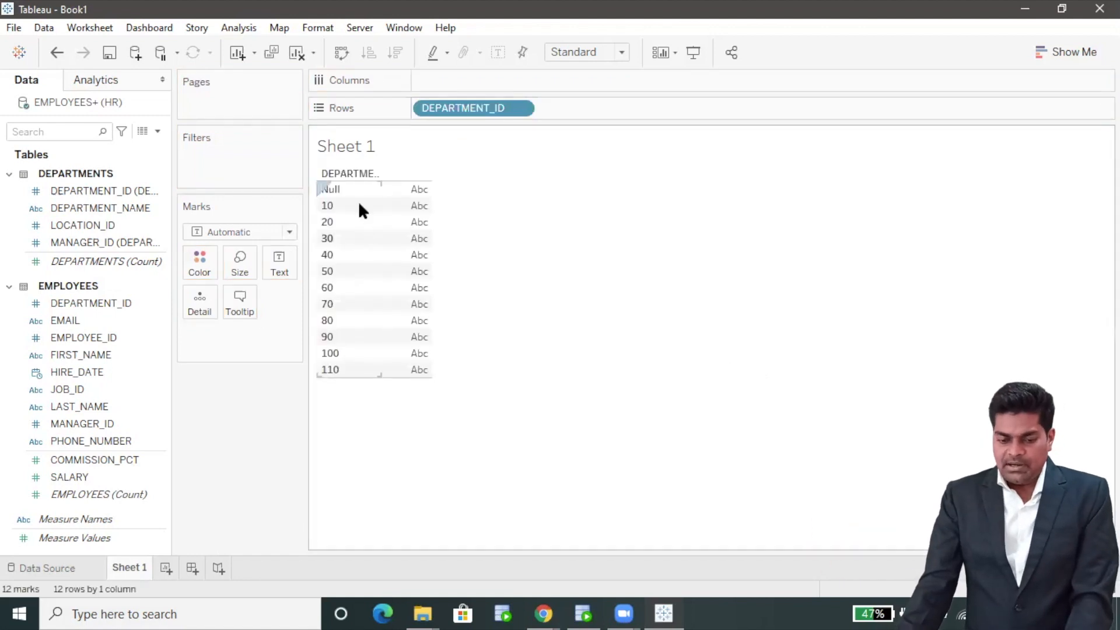
left_click_drag(140, 209, 661, 108)
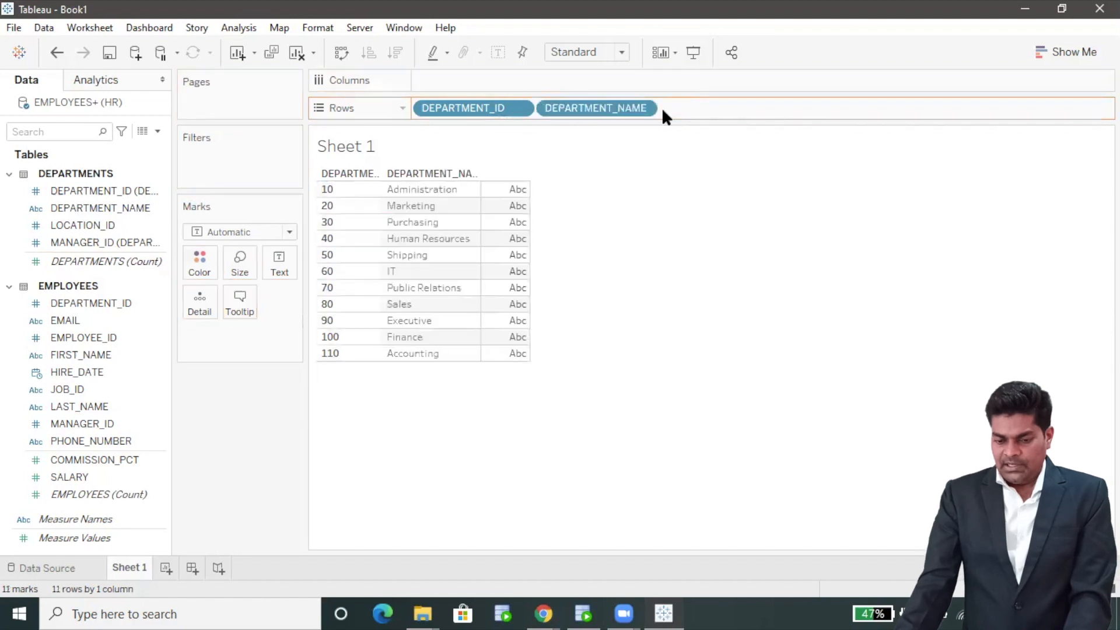
double_click(102, 476)
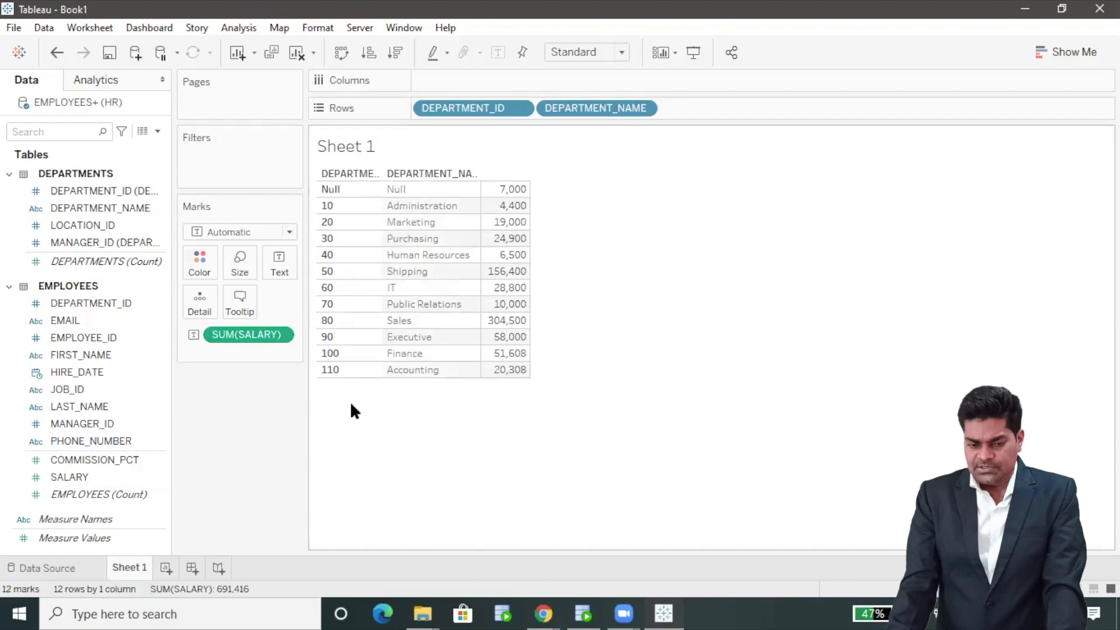
left_click_drag(502, 107, 779, 383)
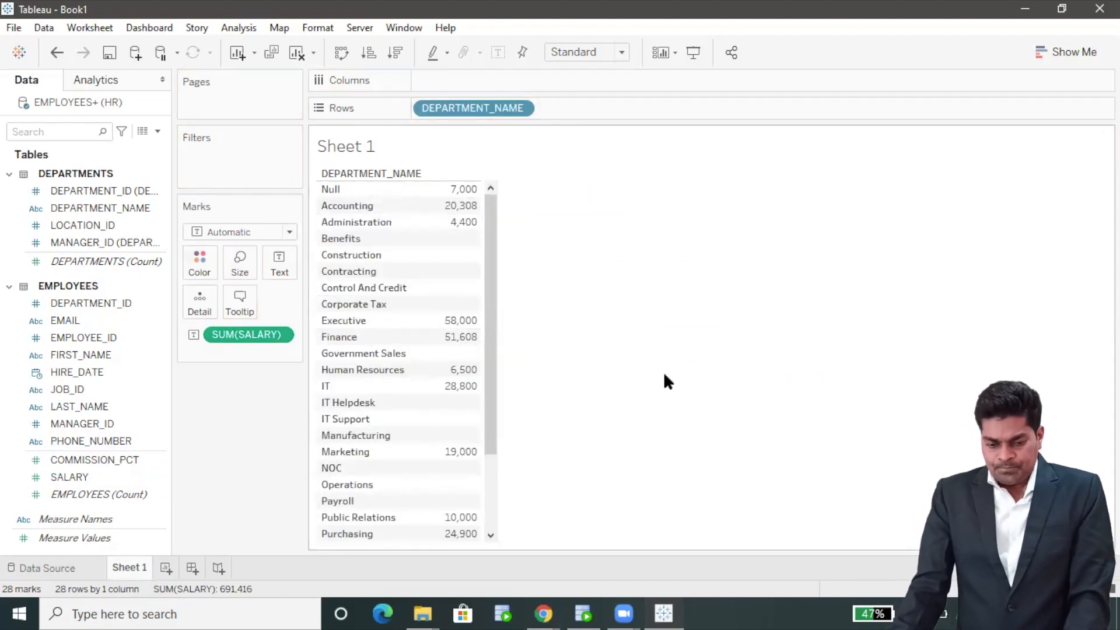
left_click_drag(243, 333, 278, 262)
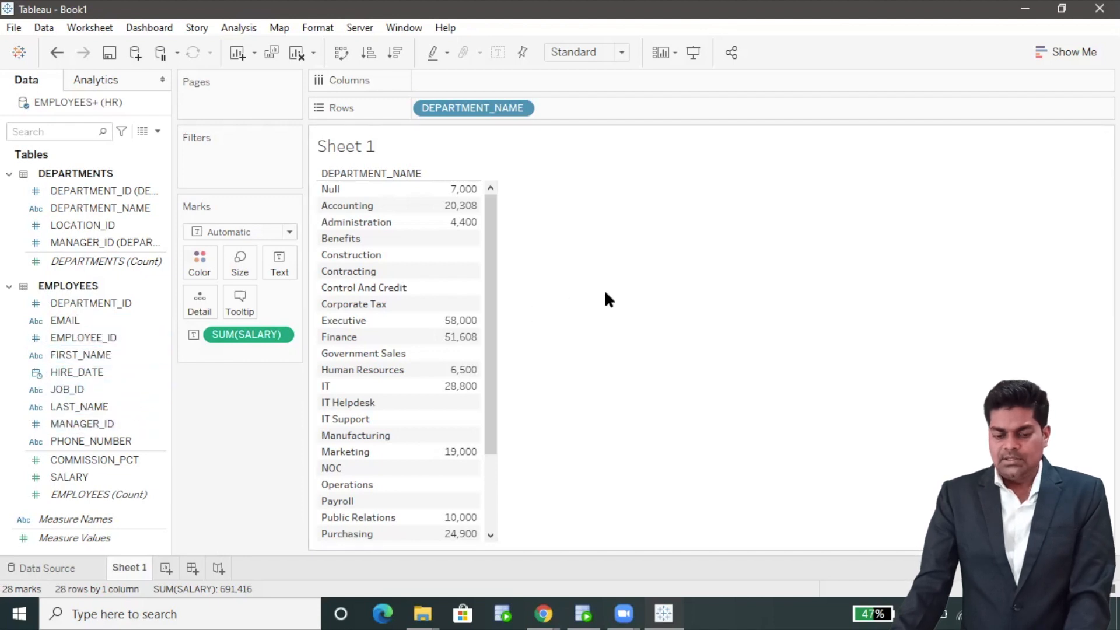
left_click_drag(493, 327, 493, 287)
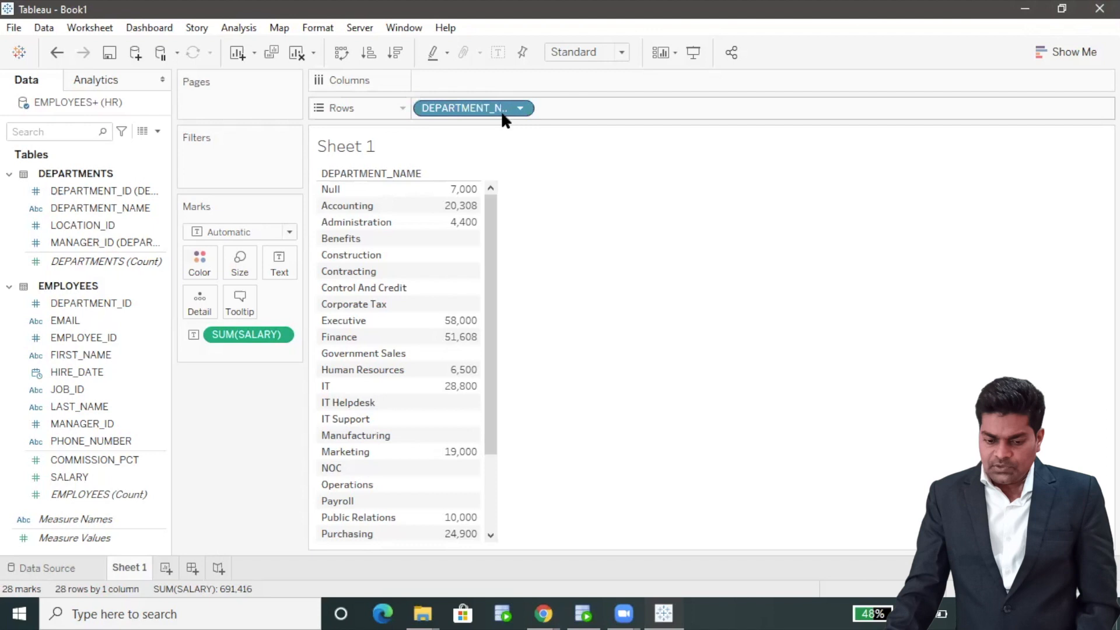
Open a SUM(SALARY) filter, try its relevant/all values and null options, and apply
left_click(283, 335)
left_click(281, 352)
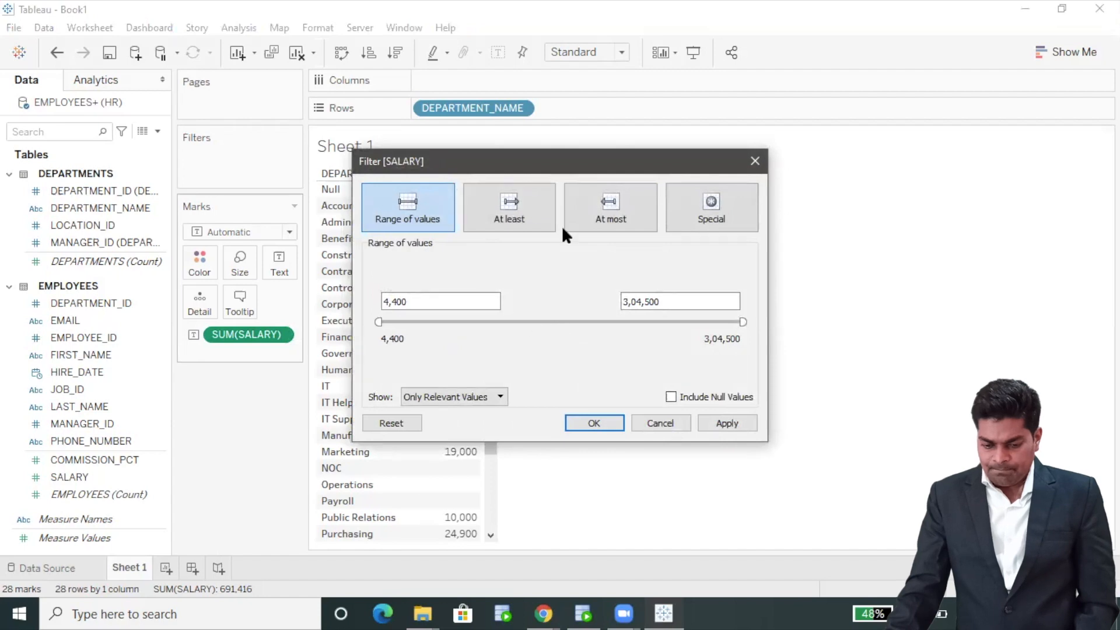
left_click_drag(595, 182, 620, 186)
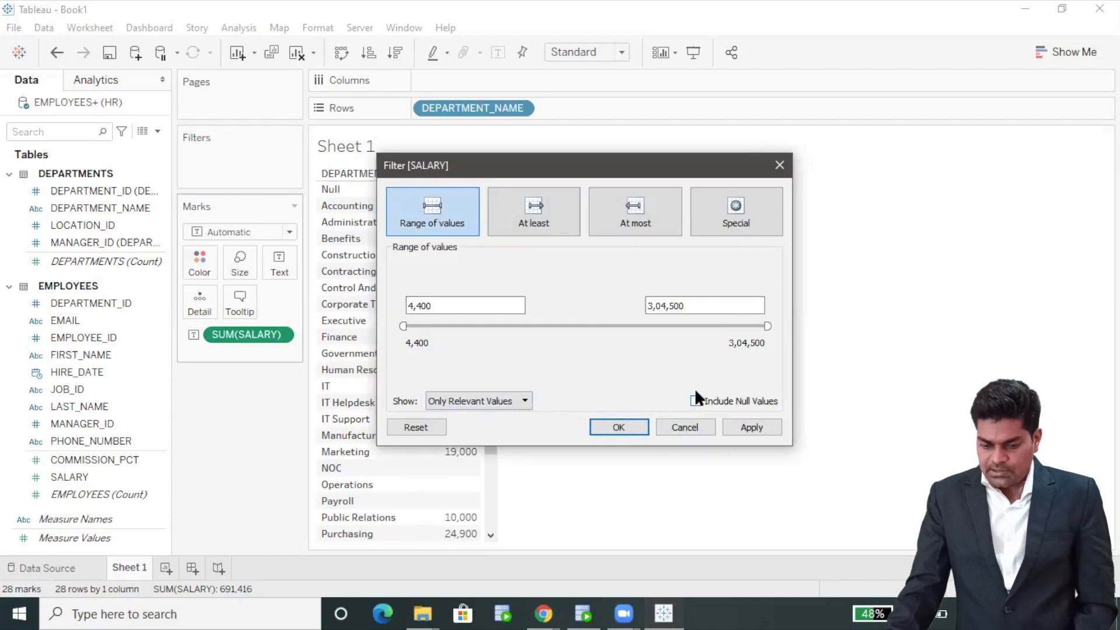
left_click_drag(638, 174, 836, 173)
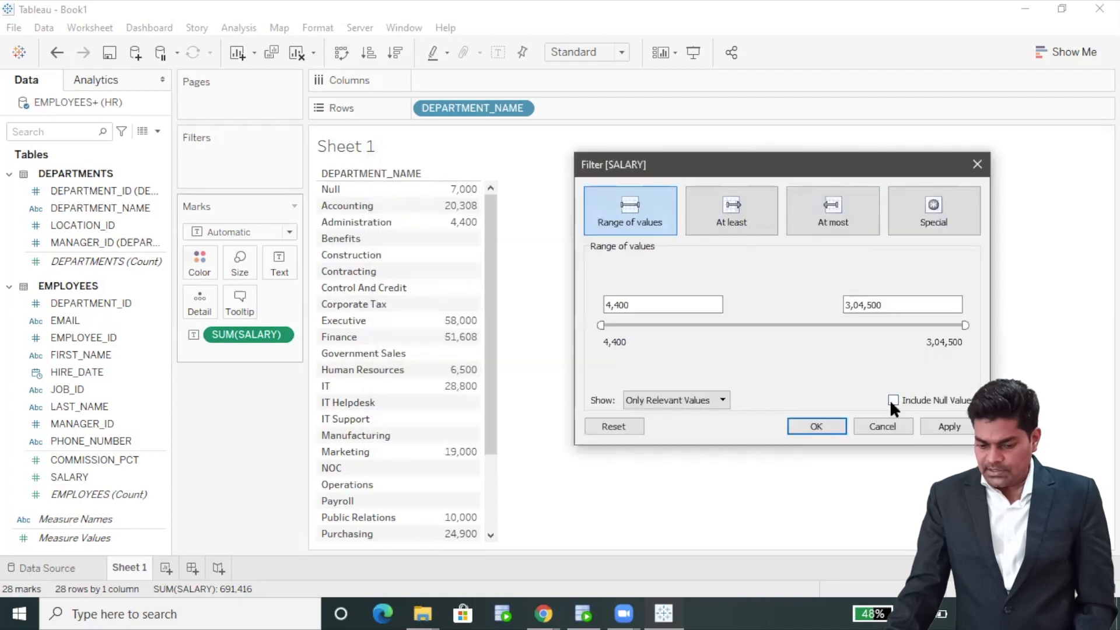
left_click(722, 401)
left_click(703, 425)
left_click(705, 399)
left_click(708, 414)
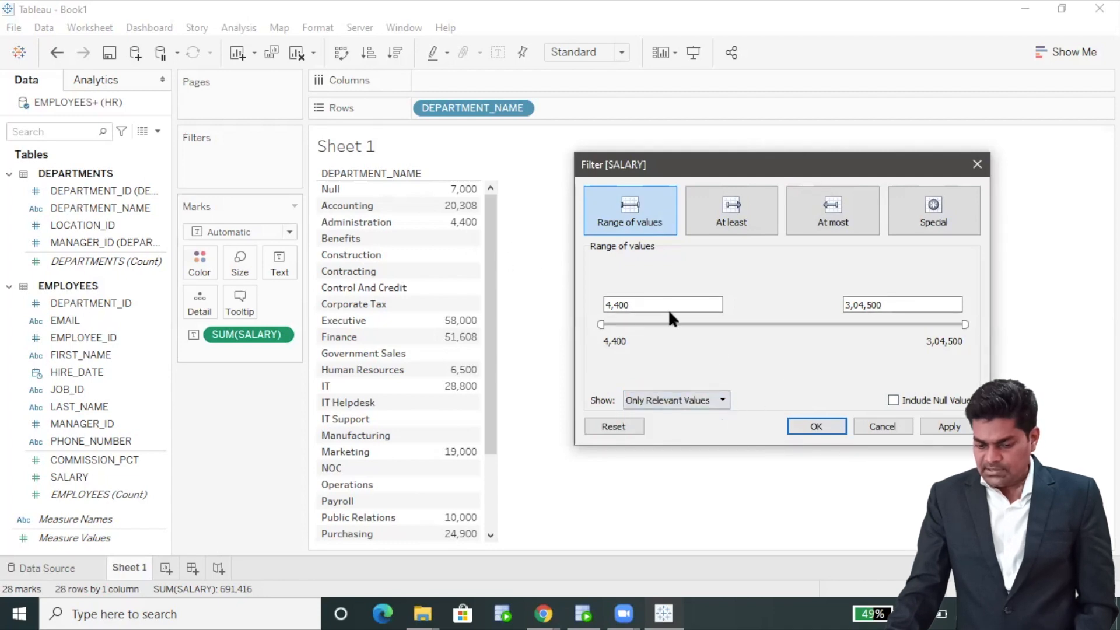
left_click(893, 400)
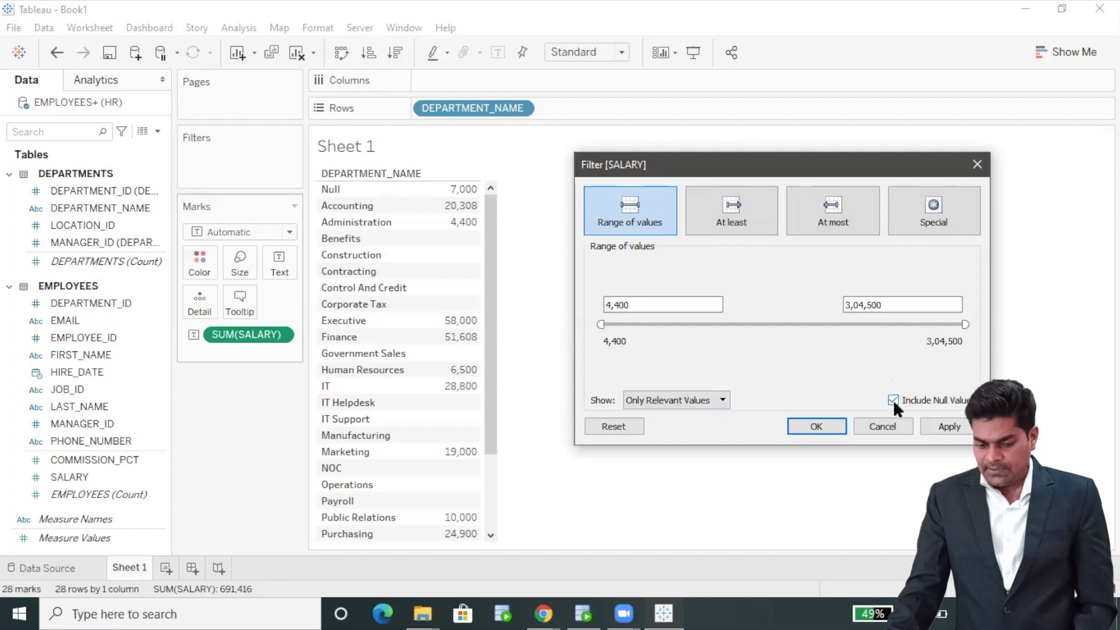
left_click(947, 428)
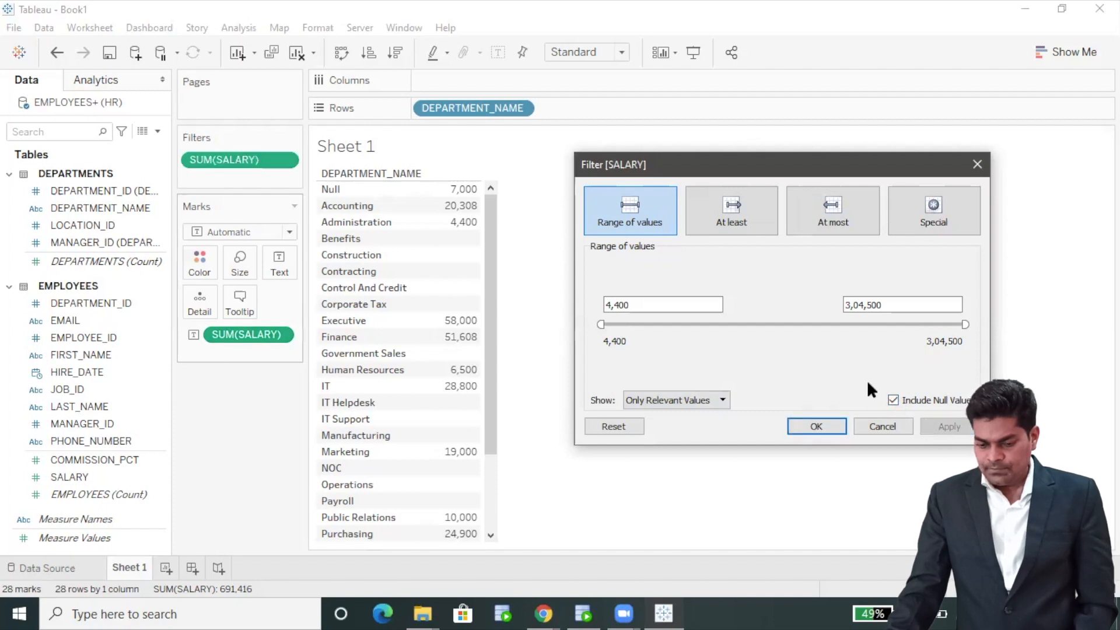
Set the salary range to 12,660–304,500, exclude nulls, and apply, leaving eight departments
left_click(735, 223)
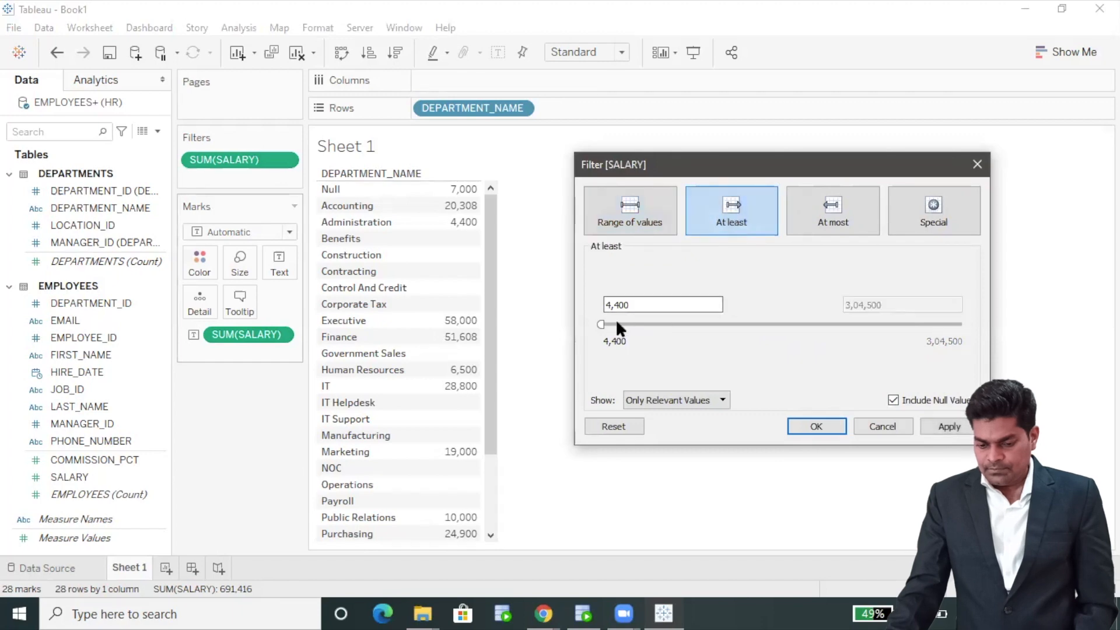
left_click_drag(598, 324, 610, 325)
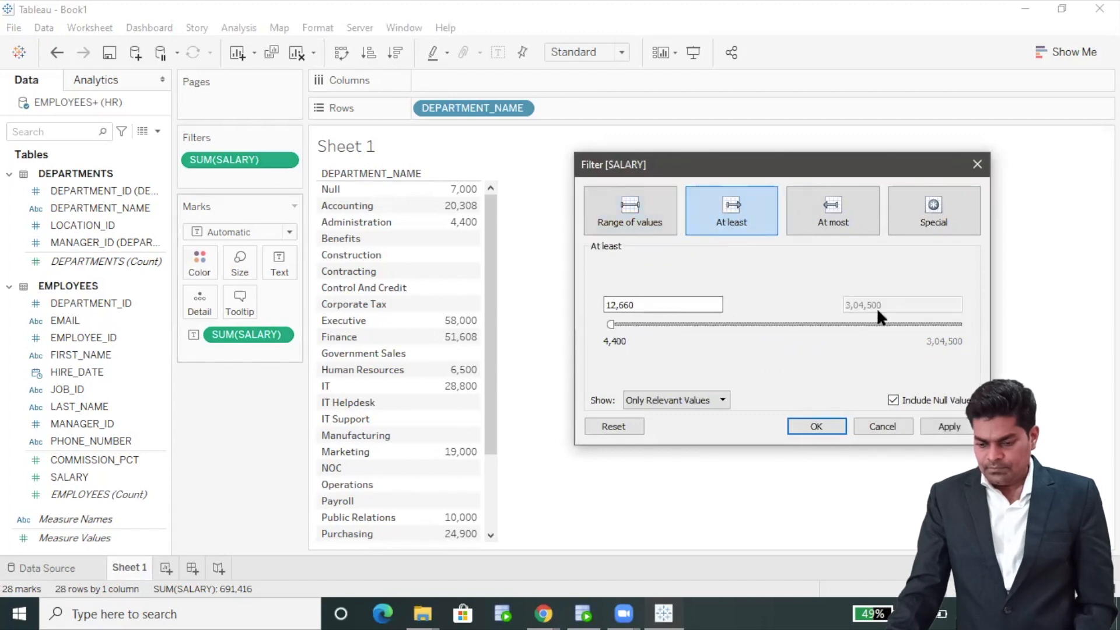
left_click(834, 201)
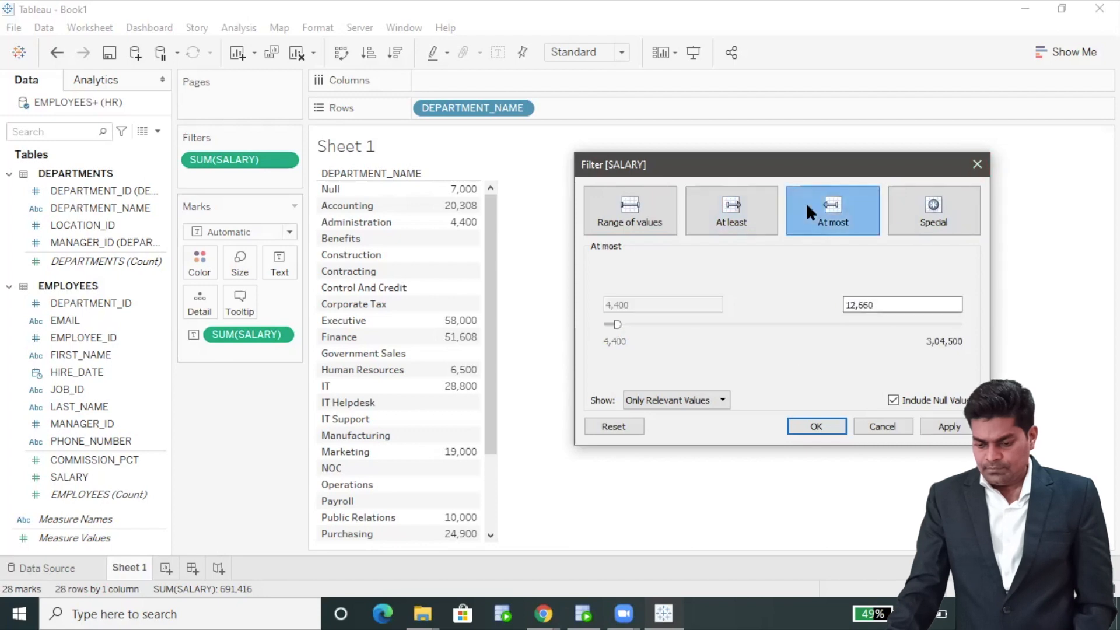
left_click(712, 193)
left_click(611, 201)
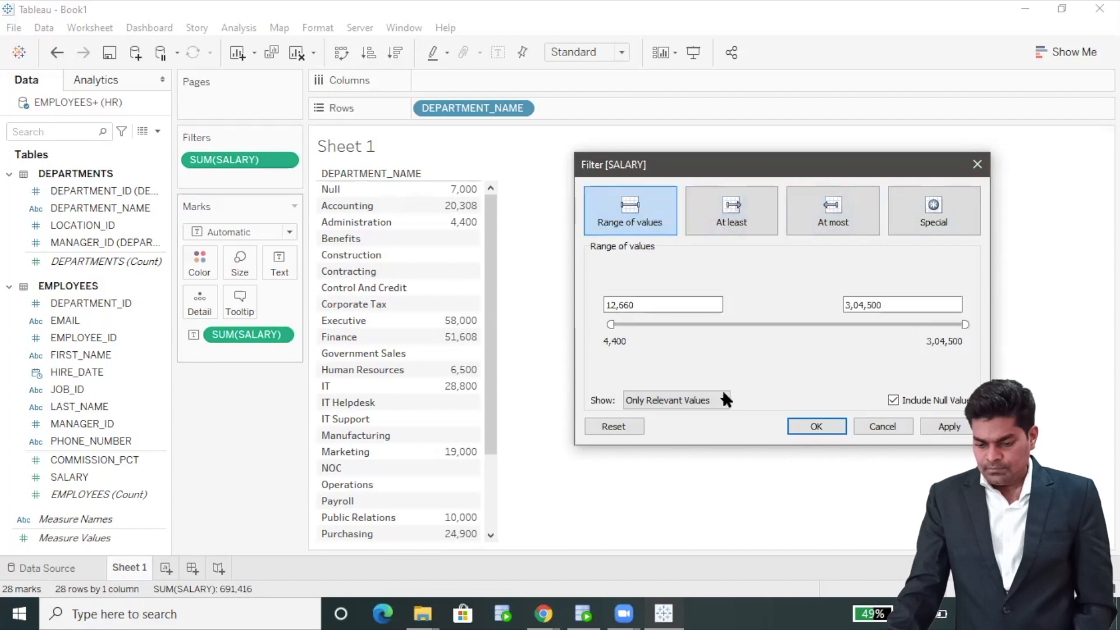
left_click(893, 400)
left_click(945, 426)
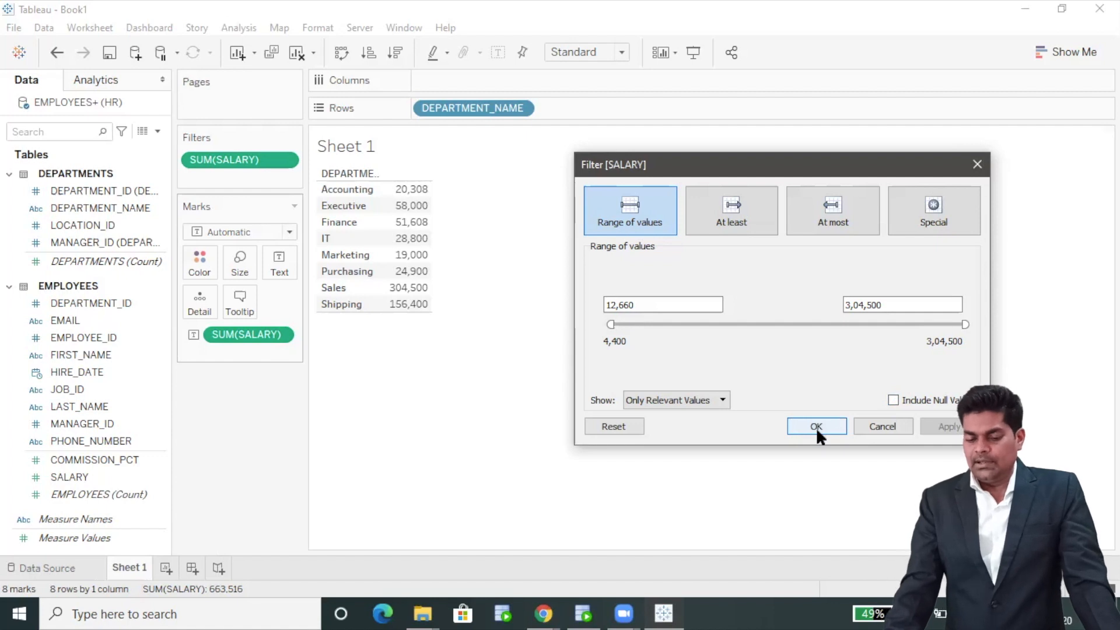
left_click(817, 427)
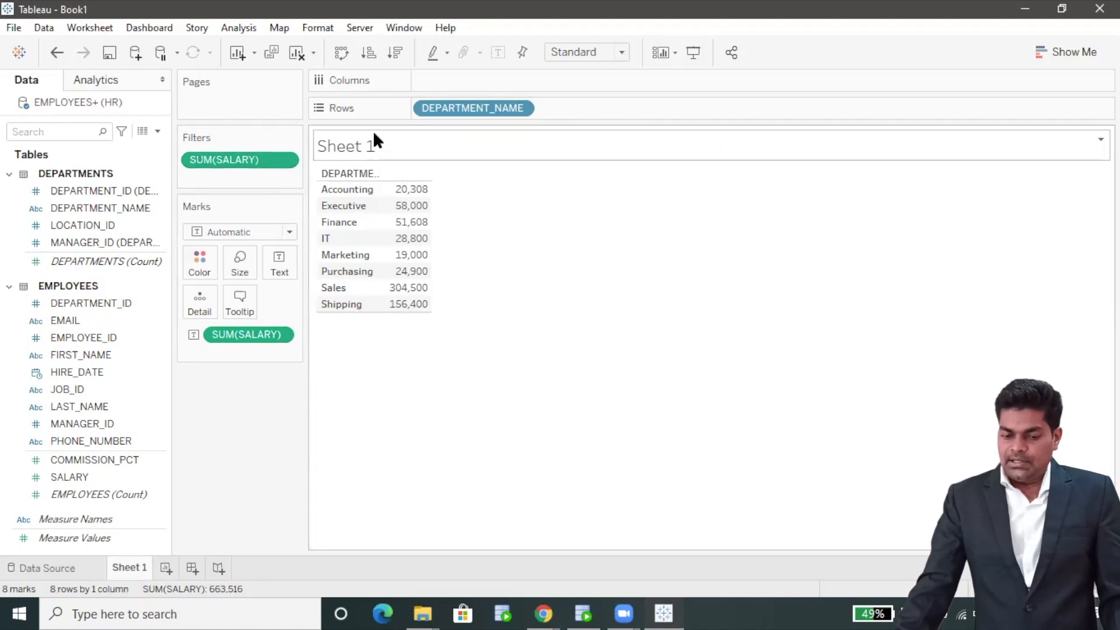
Replace the placeholder sheet title with 'Tableau_worksheet'
double_click(380, 145)
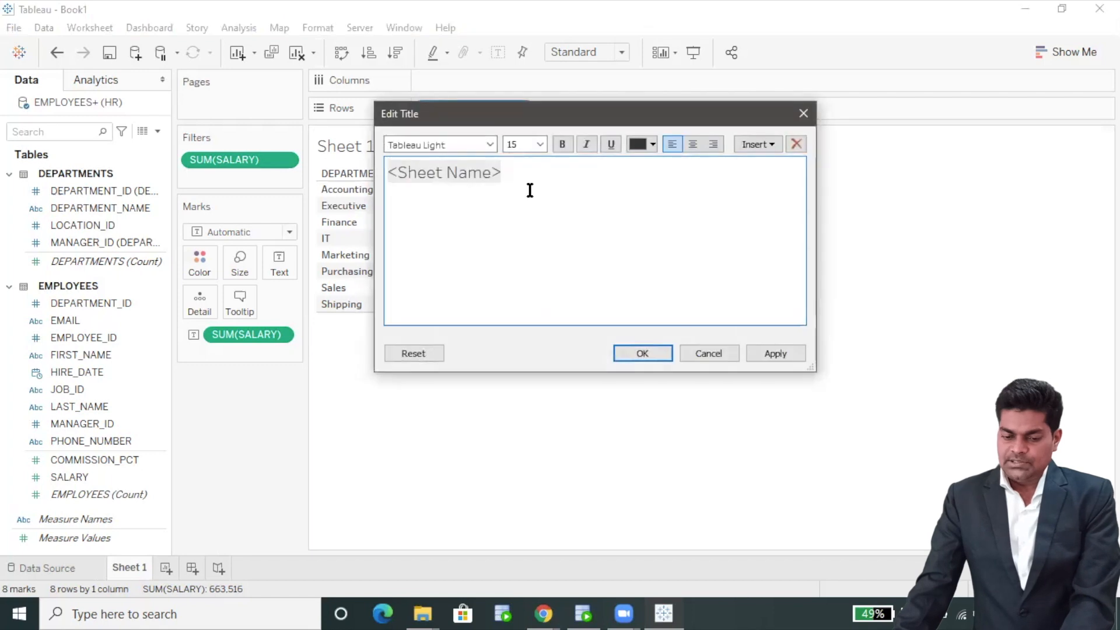
key("ctrl+a")
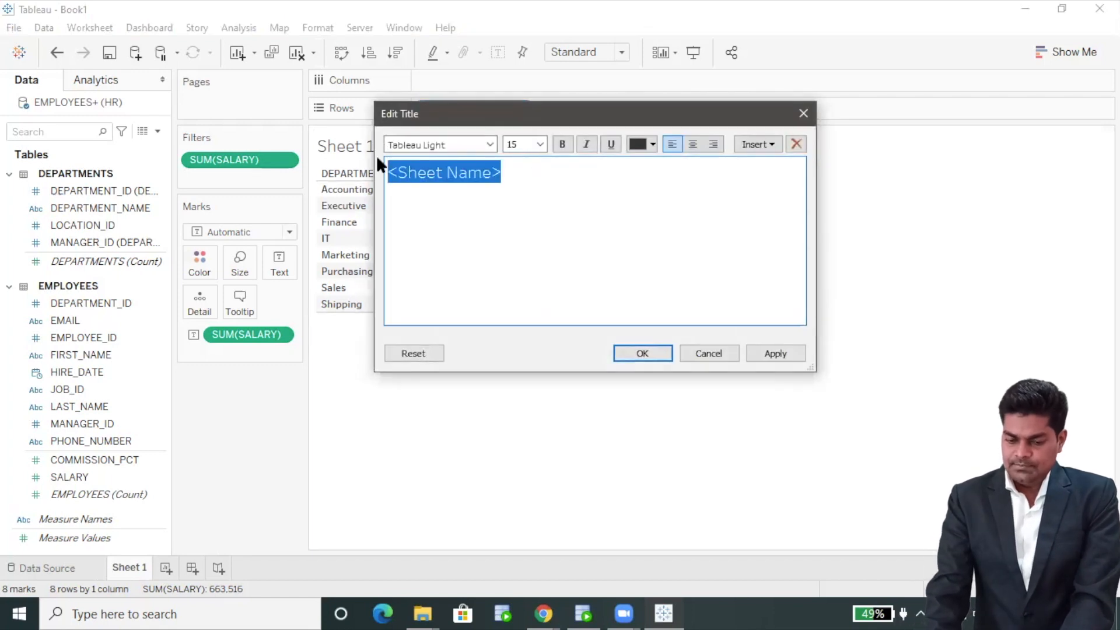
key("BackSpace")
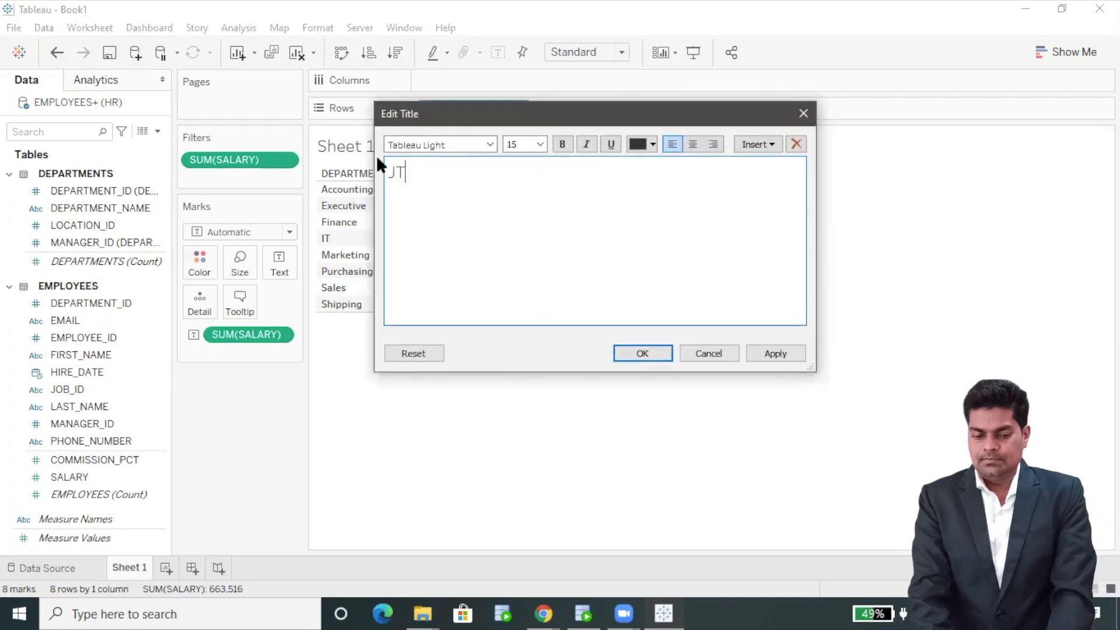
type("Tableau_w")
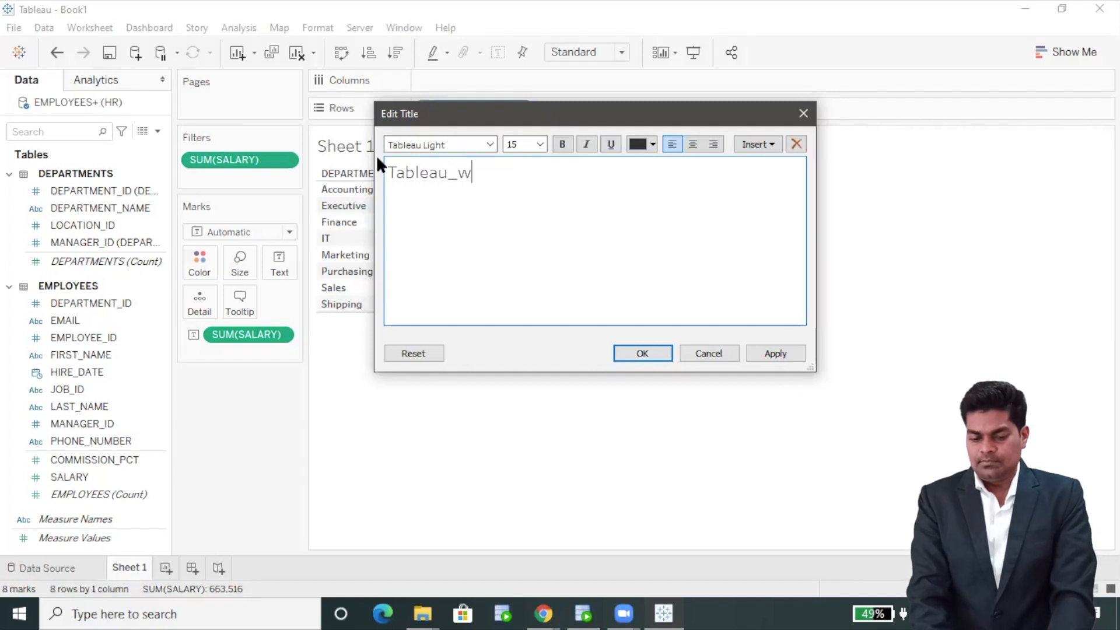
type("orksheet")
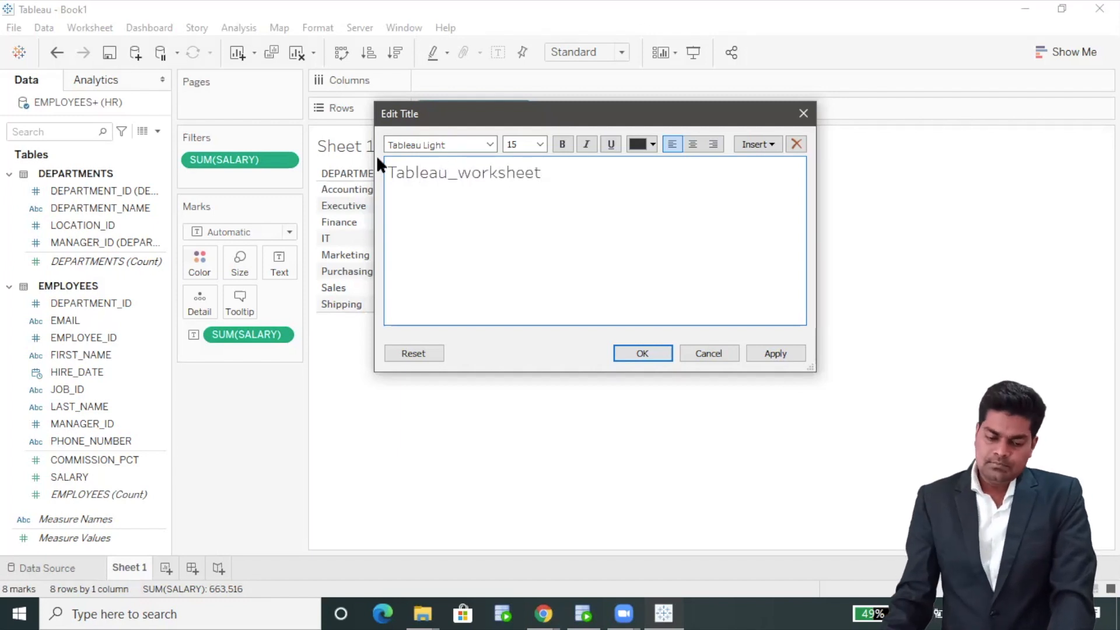
left_click(637, 353)
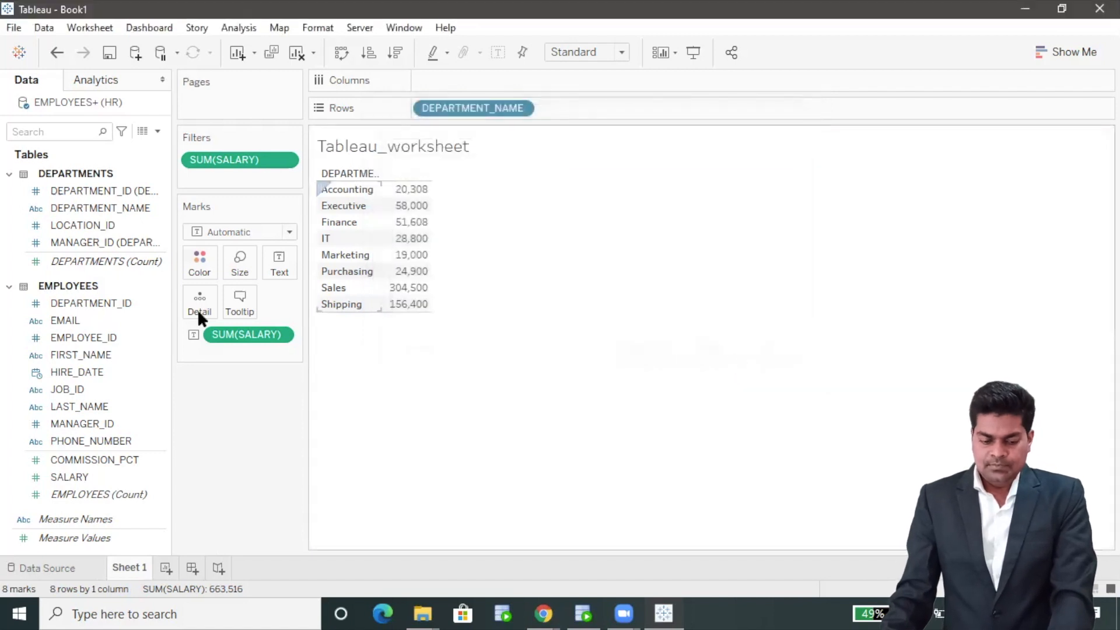
Rename the sheet tab to 'Tableau_with_' plus the presenter's name, and bring up Show Me
right_click(131, 569)
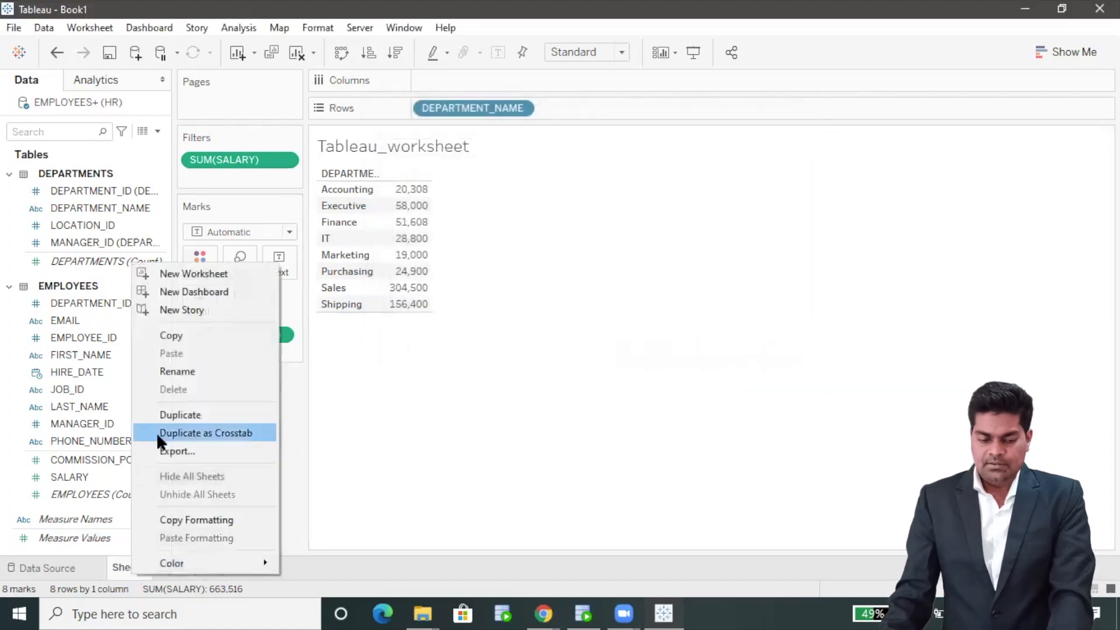
left_click(168, 371)
type("Tabl")
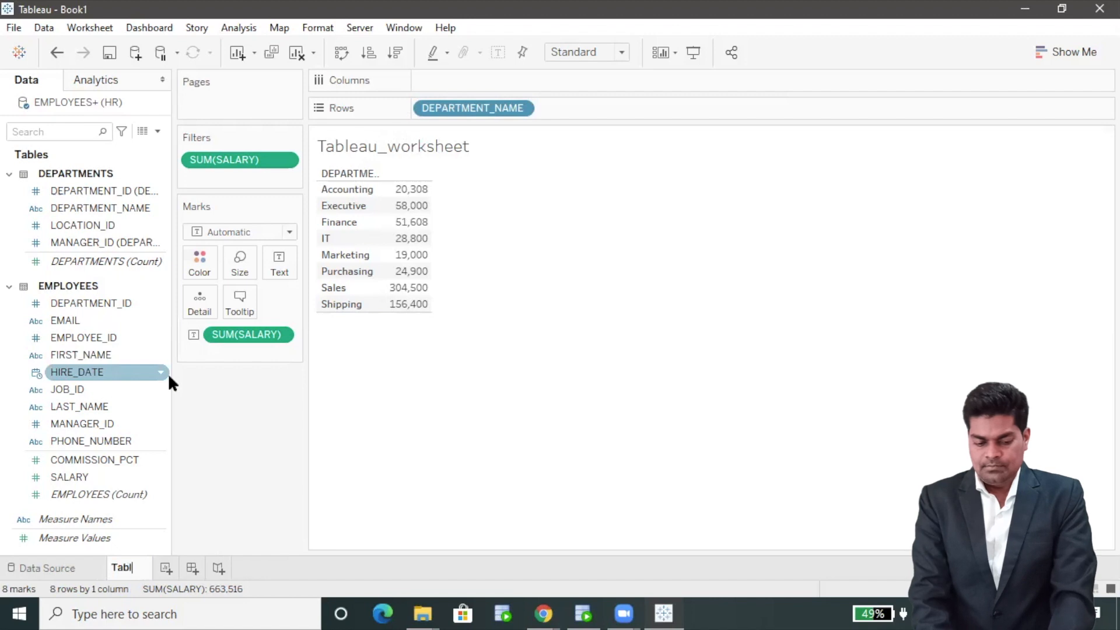
type("eau_with_Anil")
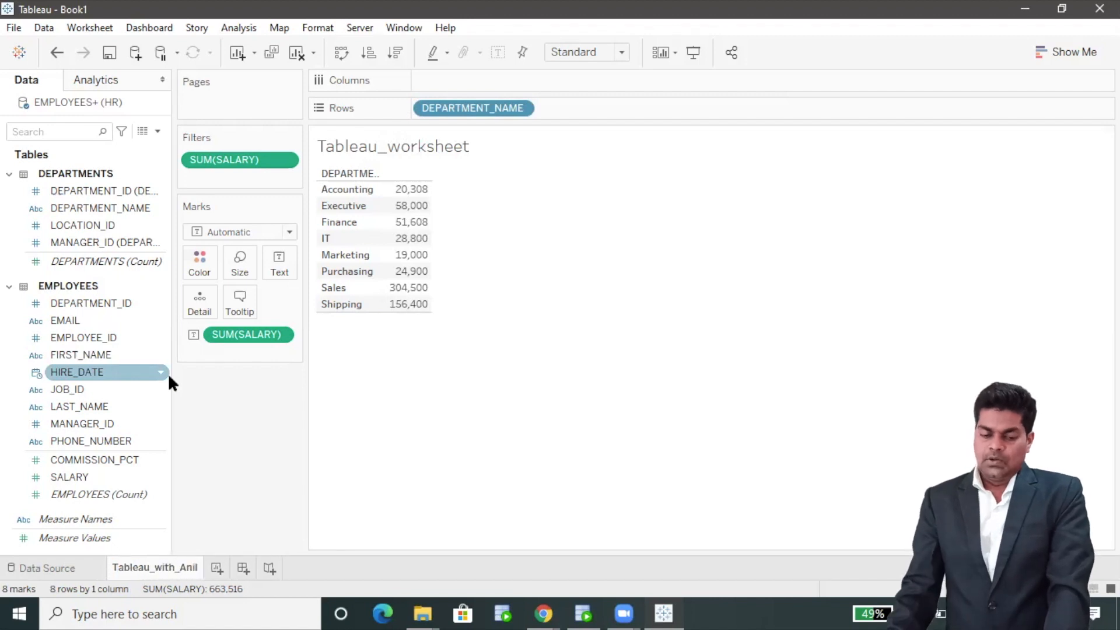
key("Return")
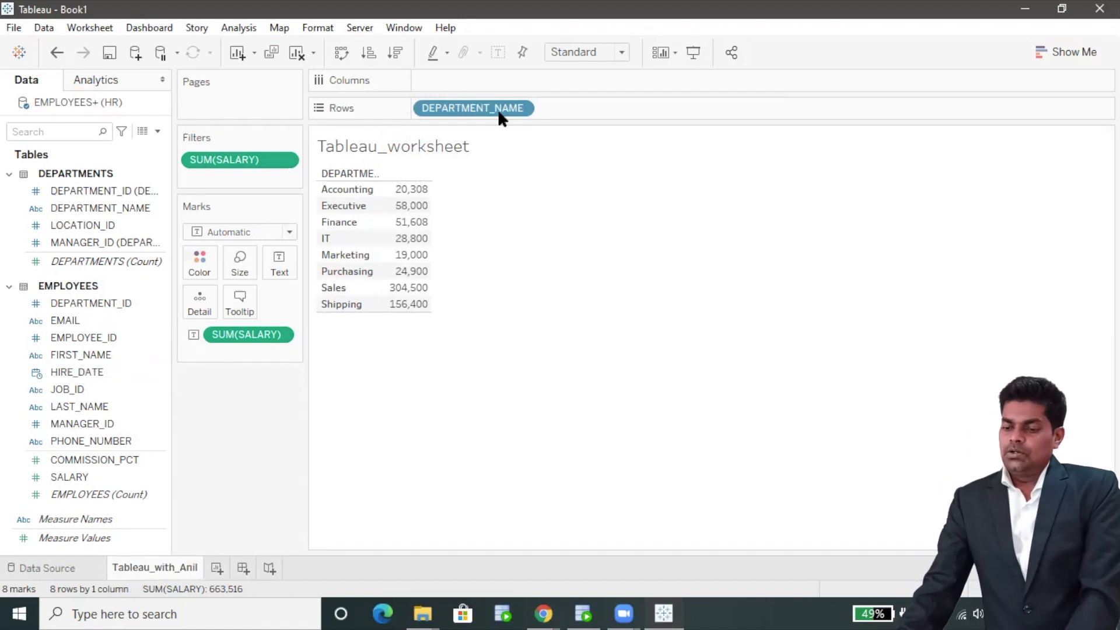
left_click(1063, 52)
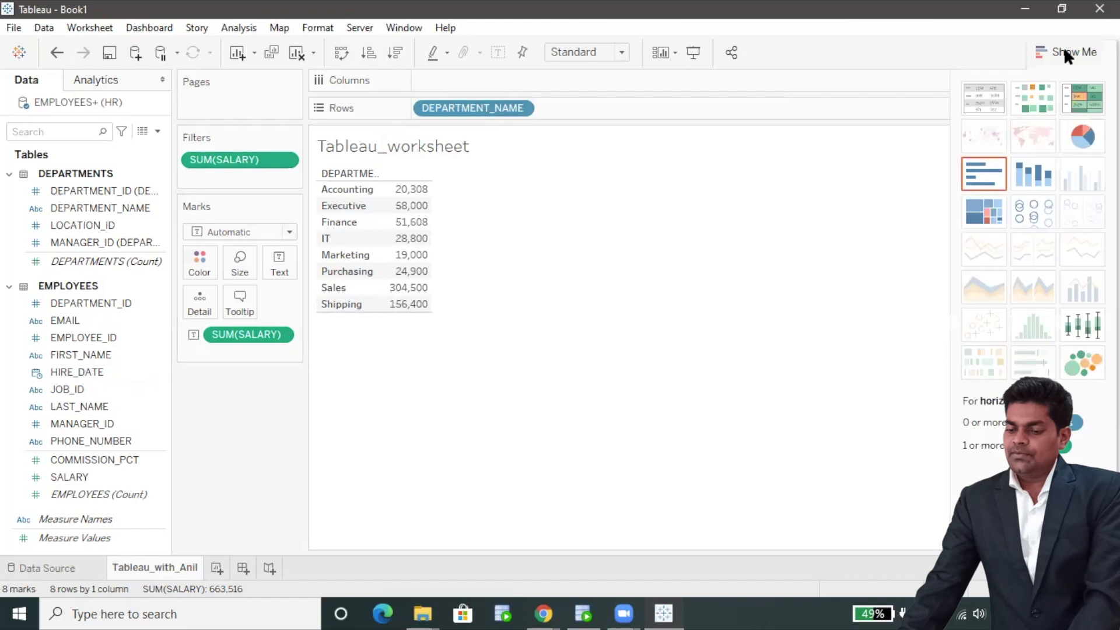
Convert the table into a horizontal bar chart of SUM(SALARY) for the eight departments
left_click(991, 172)
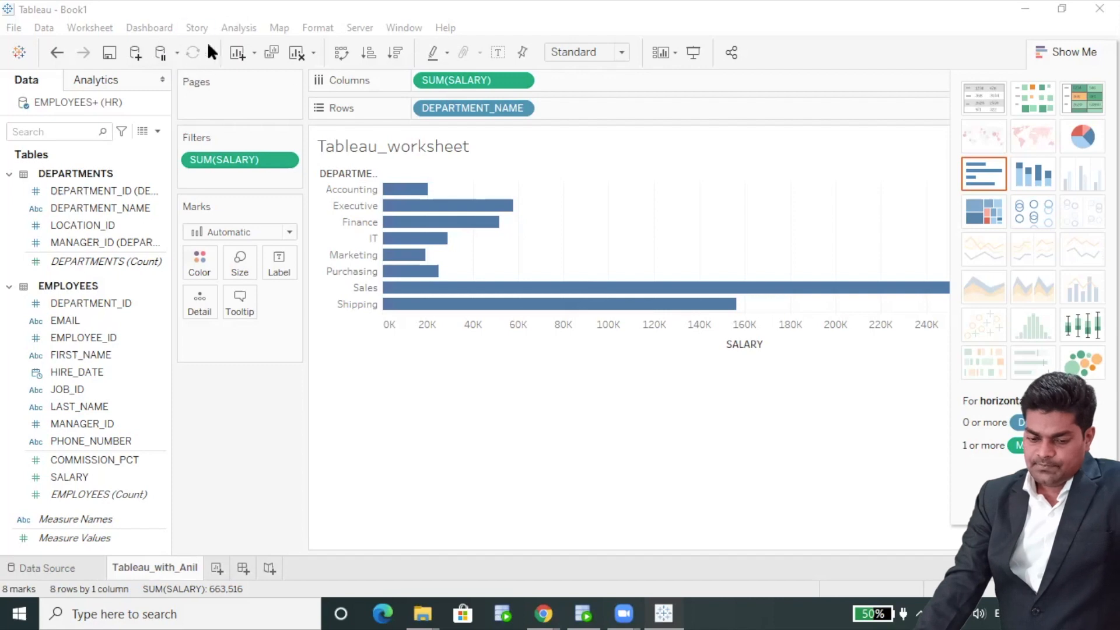
left_click(254, 55)
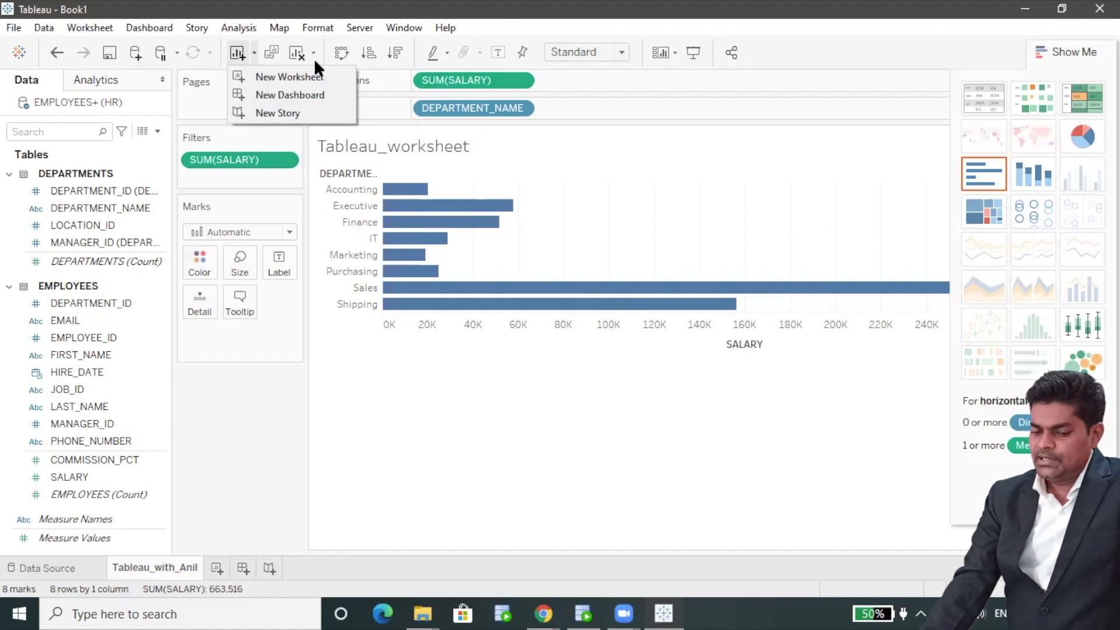
left_click(534, 22)
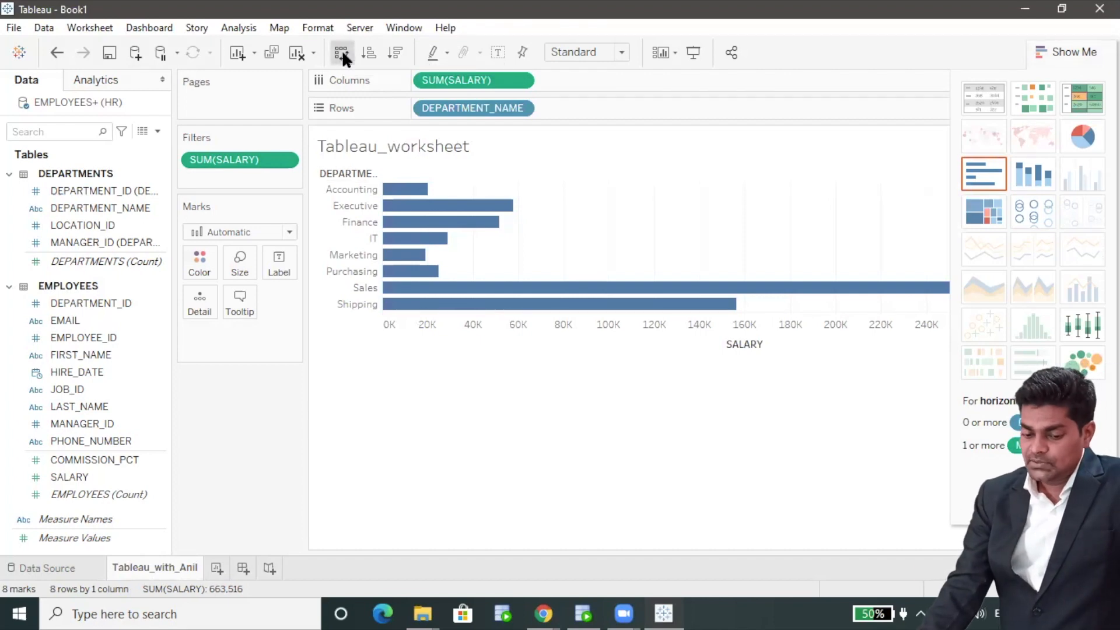
Swap rows and columns for vertical bars, and label each bar with DEPARTMENT_NAME
left_click(341, 52)
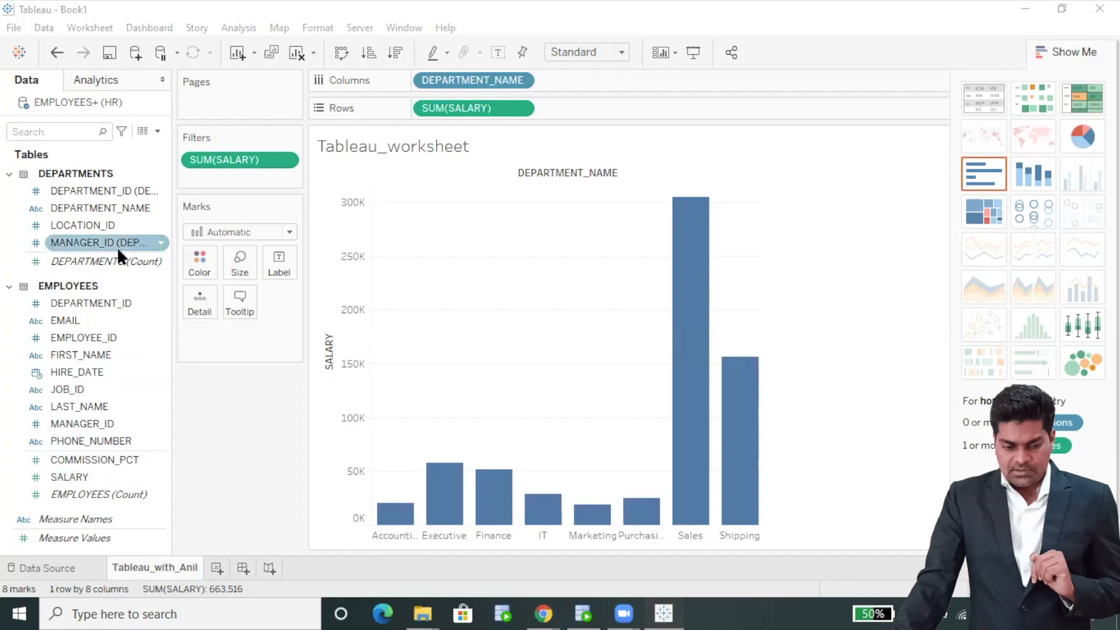
left_click_drag(114, 209, 279, 271)
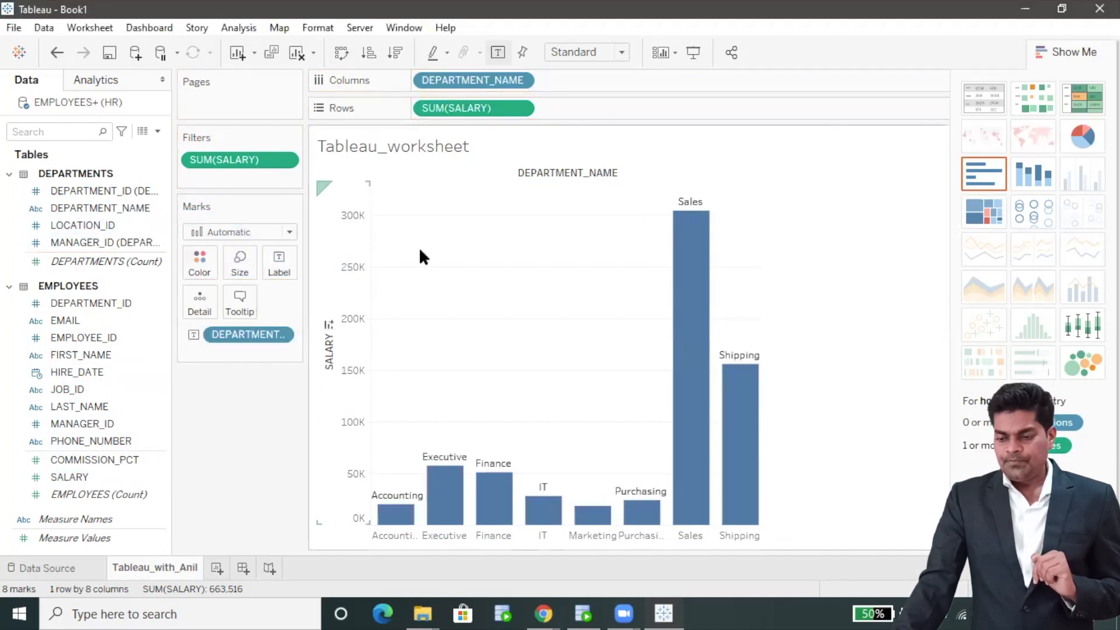
left_click(906, 96)
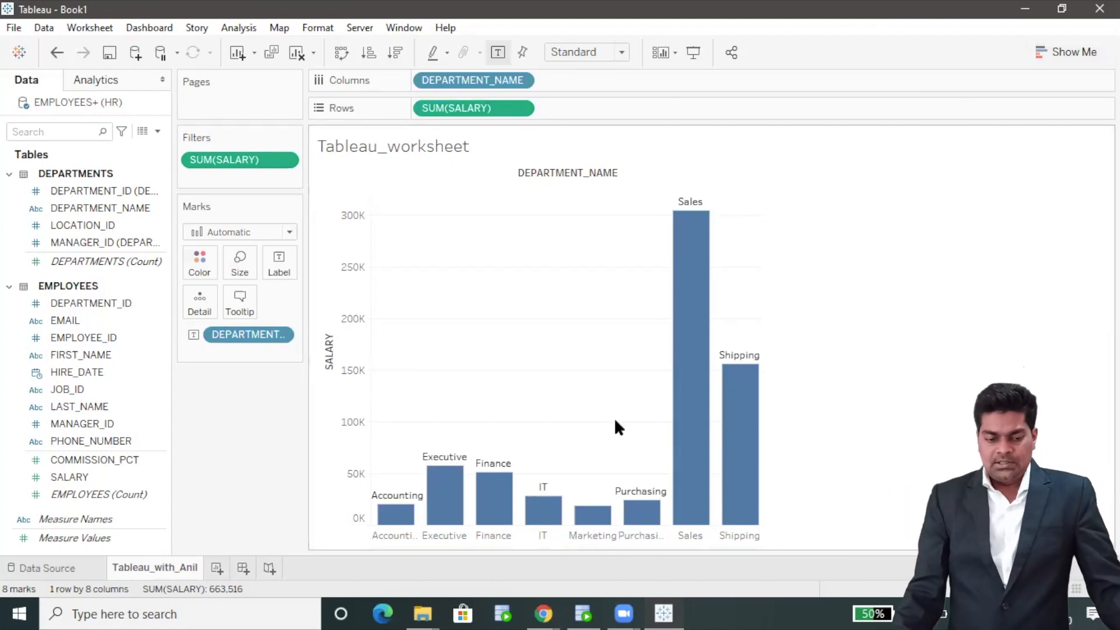
Colour the bars by DEPARTMENT_NAME and add SALARY totals as labels, like Sales 304,500
left_click_drag(137, 210, 201, 260)
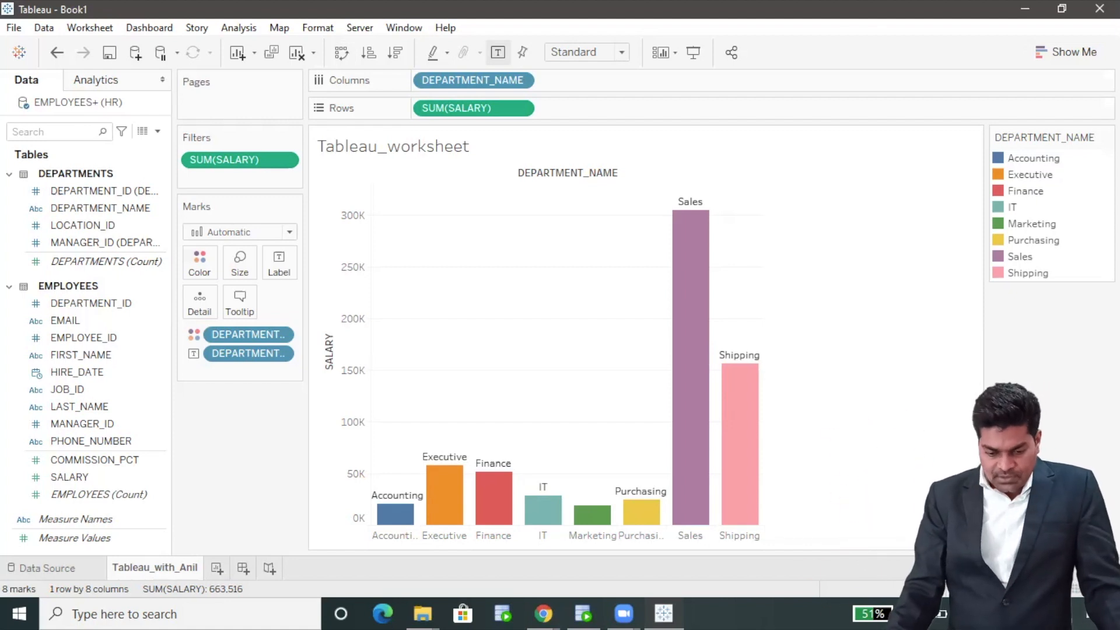
left_click(130, 462)
left_click(112, 477)
left_click_drag(112, 477, 289, 264)
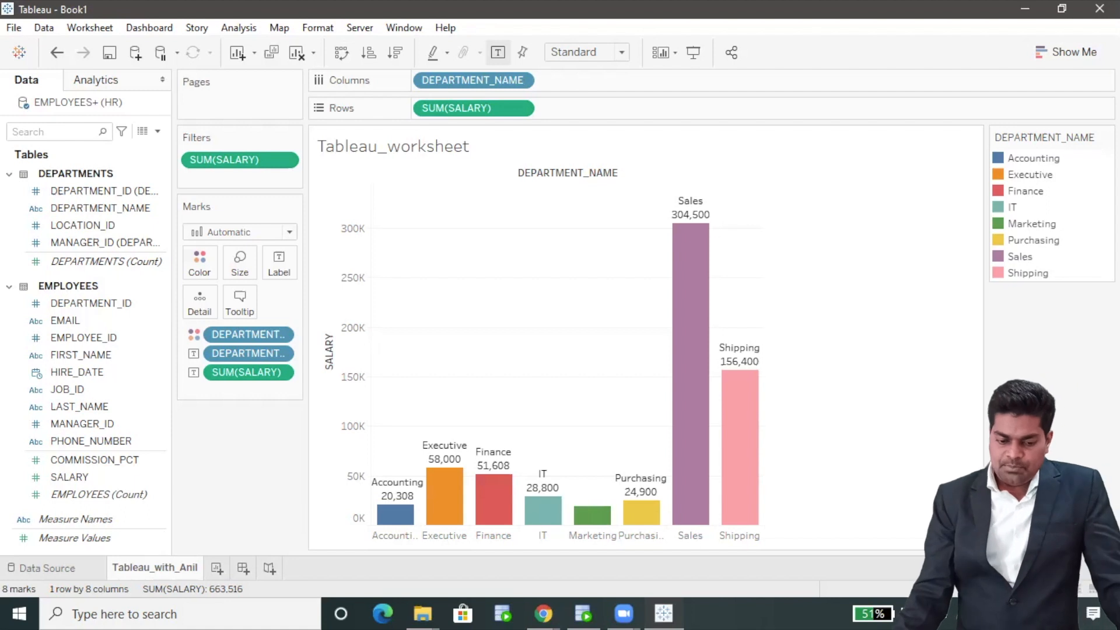
Try SUM(SALARY) as a dimension, undo it, and reopen the salary label pill's options
left_click(280, 371)
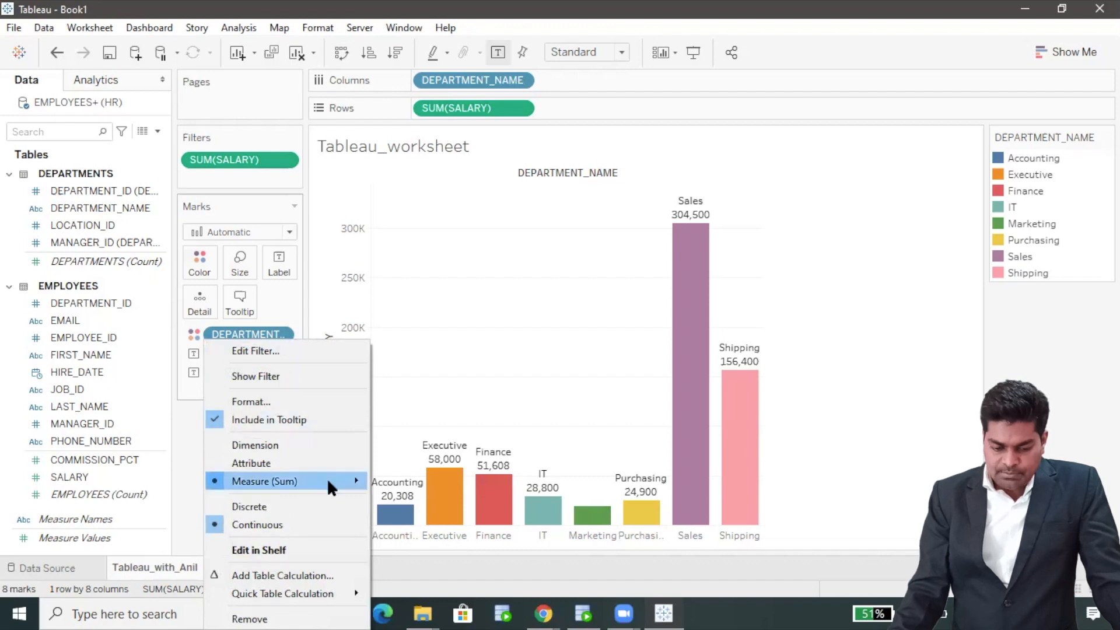
mouse_move(329, 483)
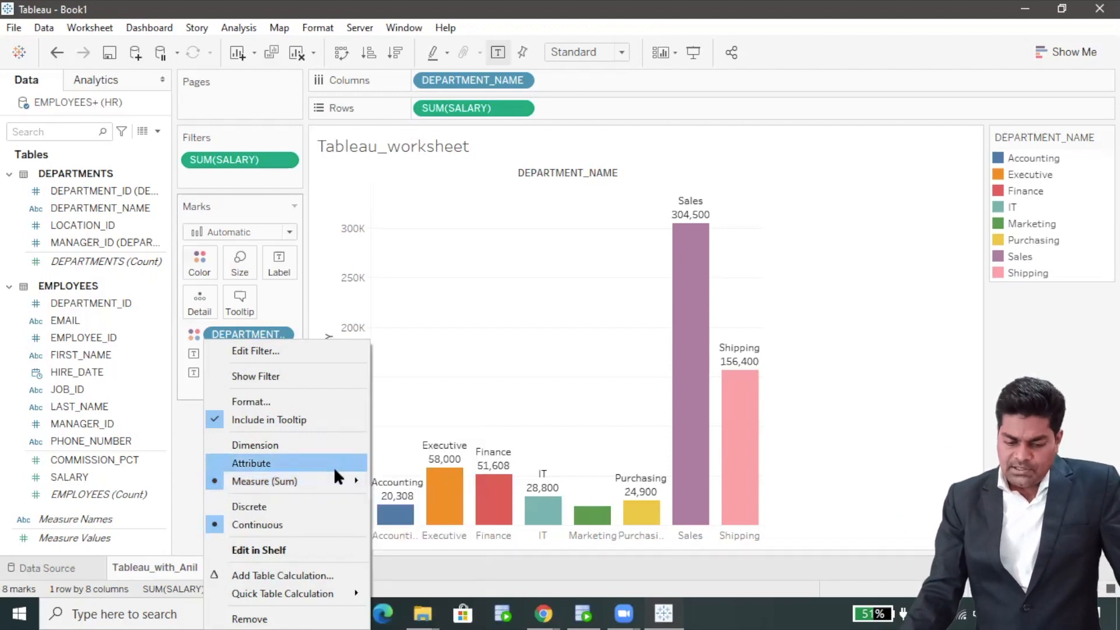
left_click(286, 445)
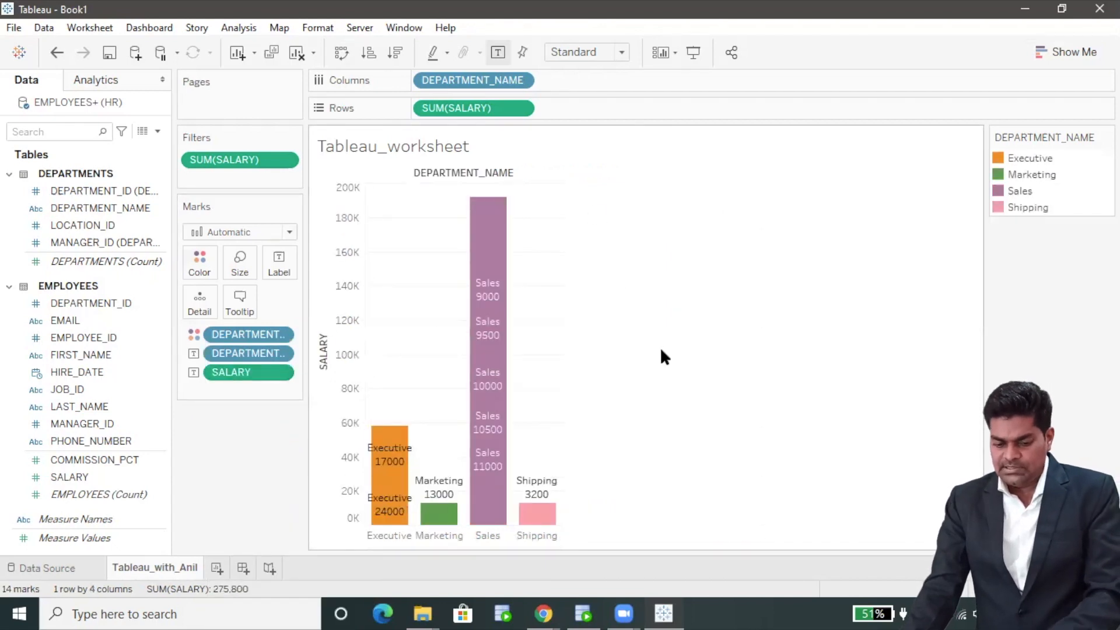
key("ctrl+z")
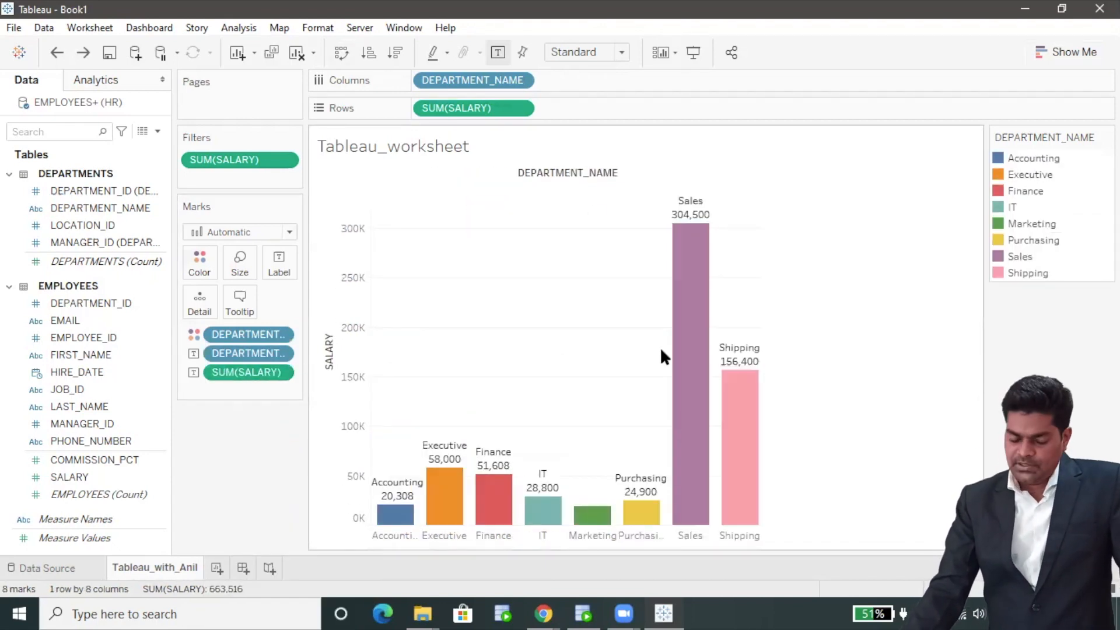
right_click(275, 373)
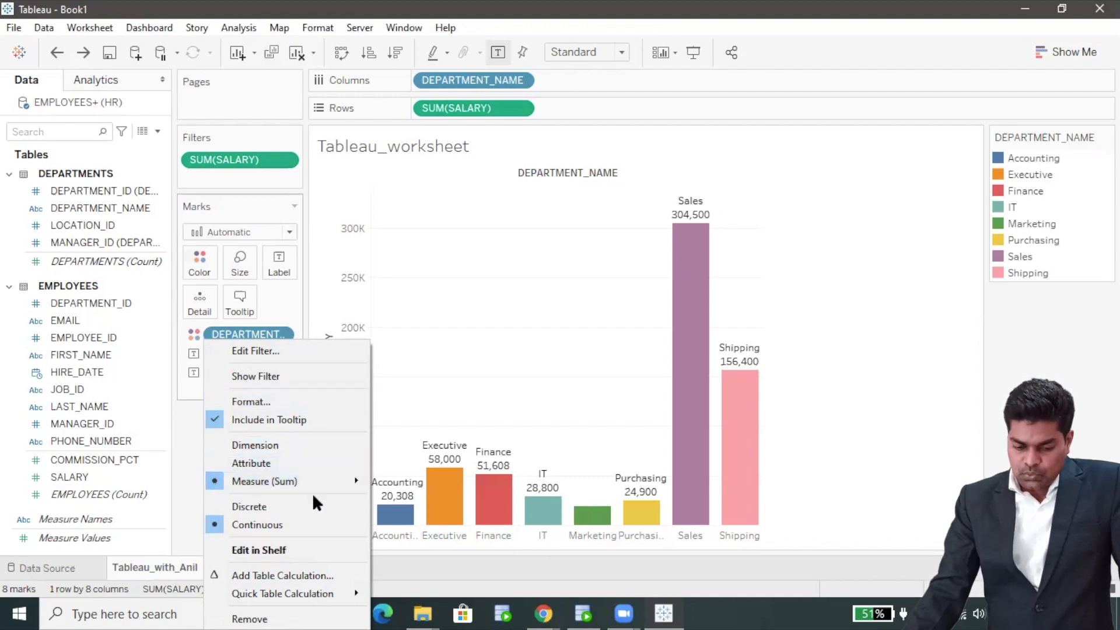
Format the SUM(SALARY) totals as custom currency in thousands (K), previewed as ₹123.46K
left_click(275, 401)
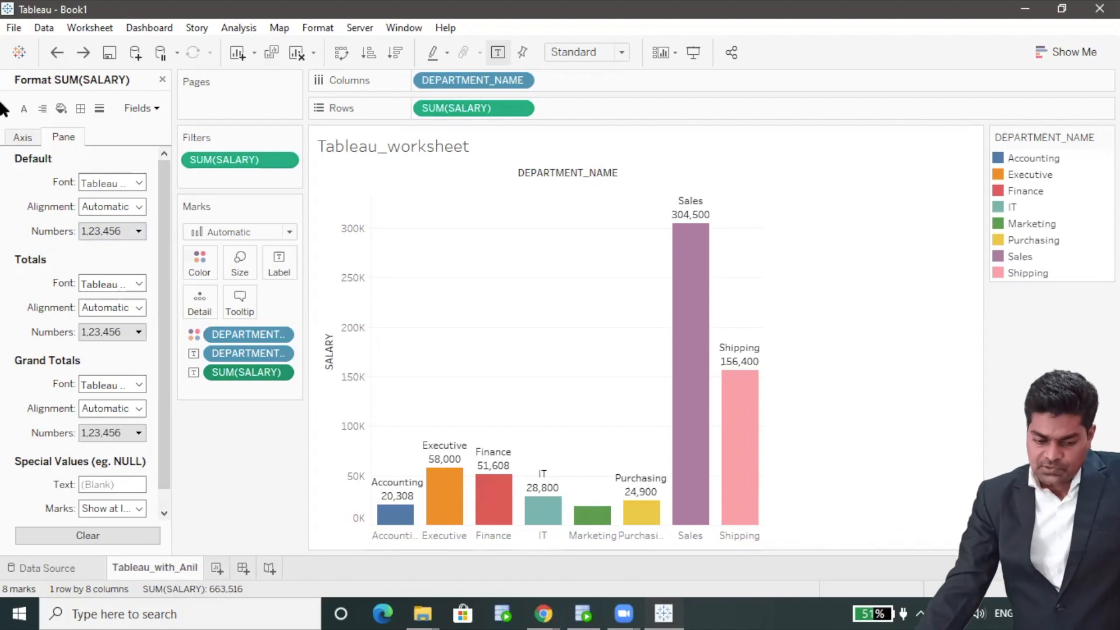
scroll(134, 342, "down", 1)
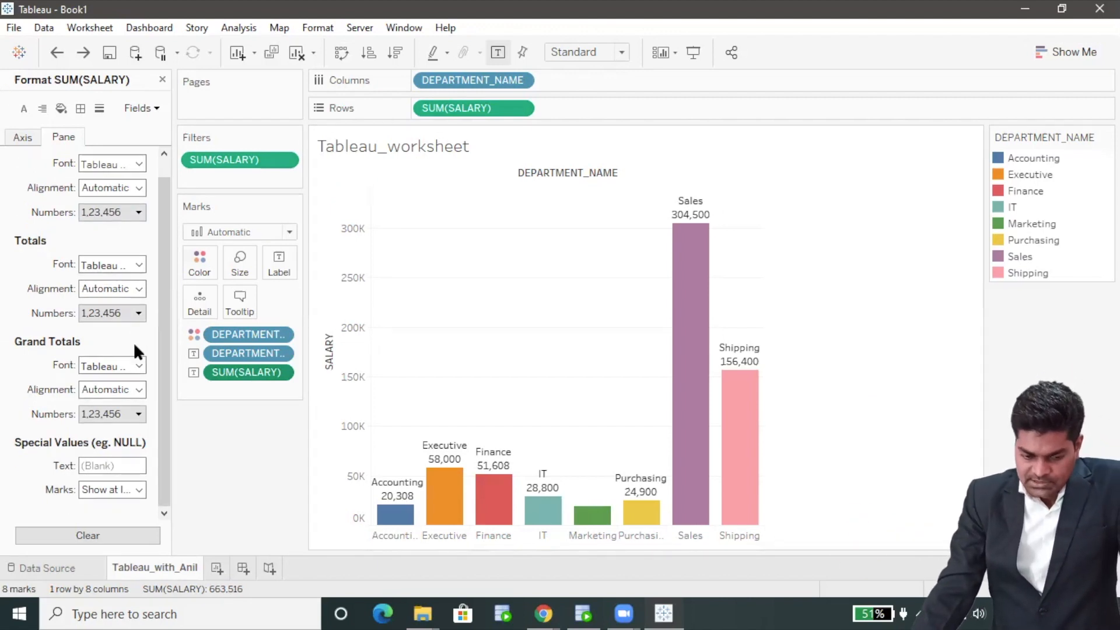
scroll(134, 351, "up", 1)
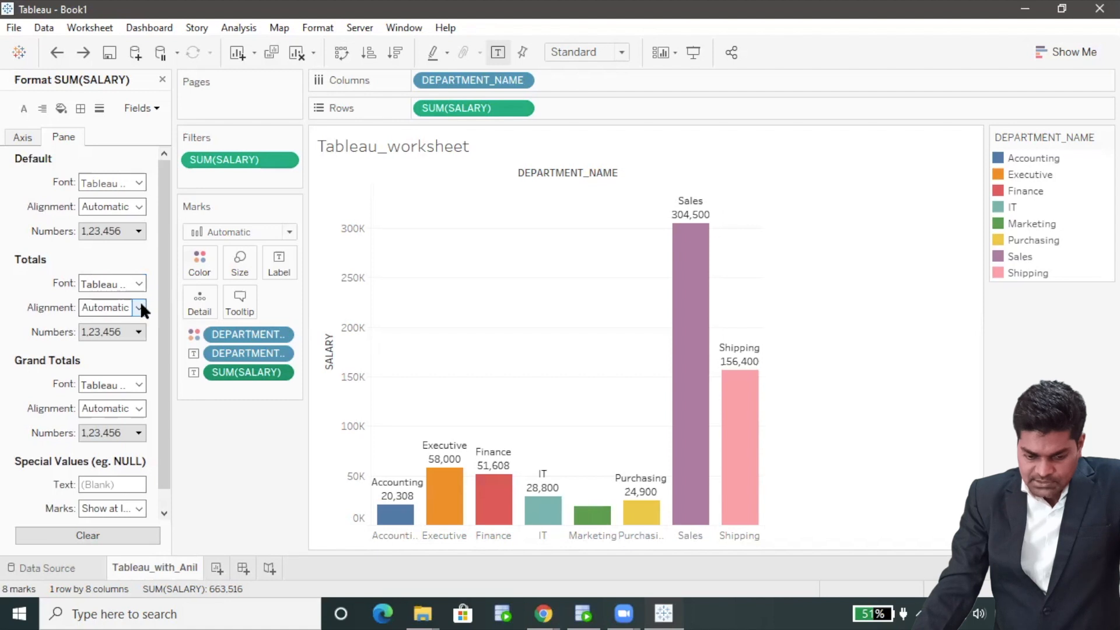
left_click(136, 331)
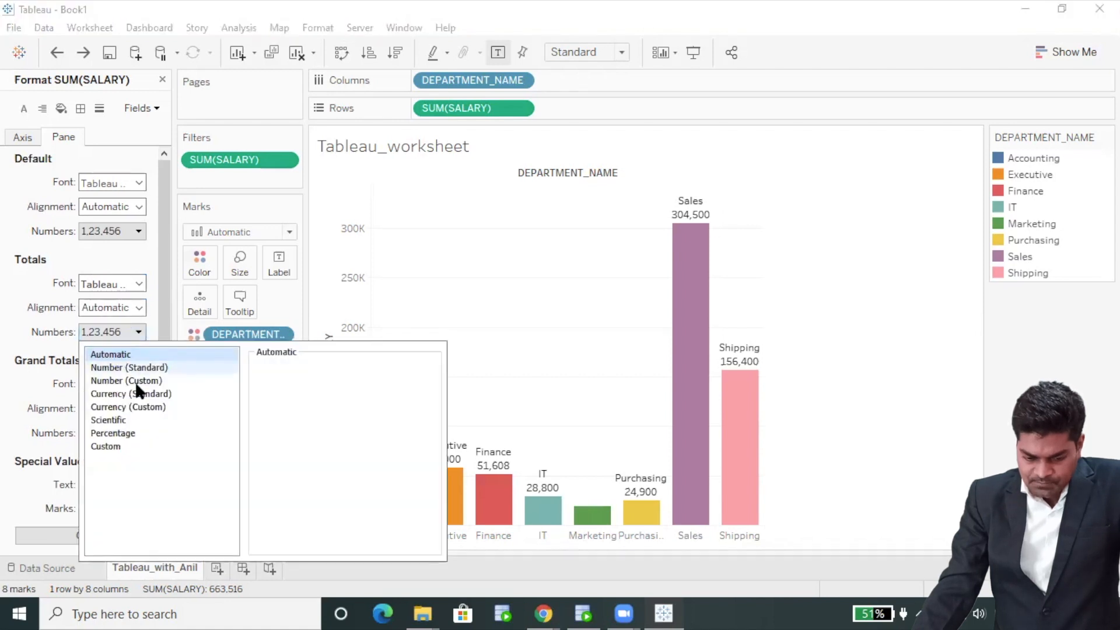
left_click(135, 407)
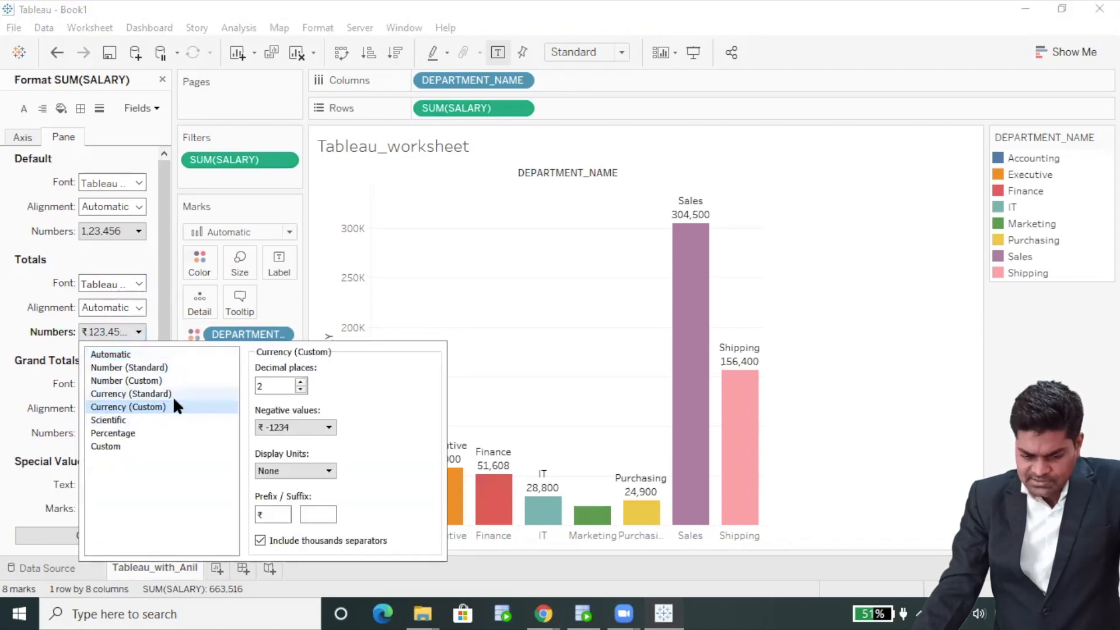
left_click(326, 423)
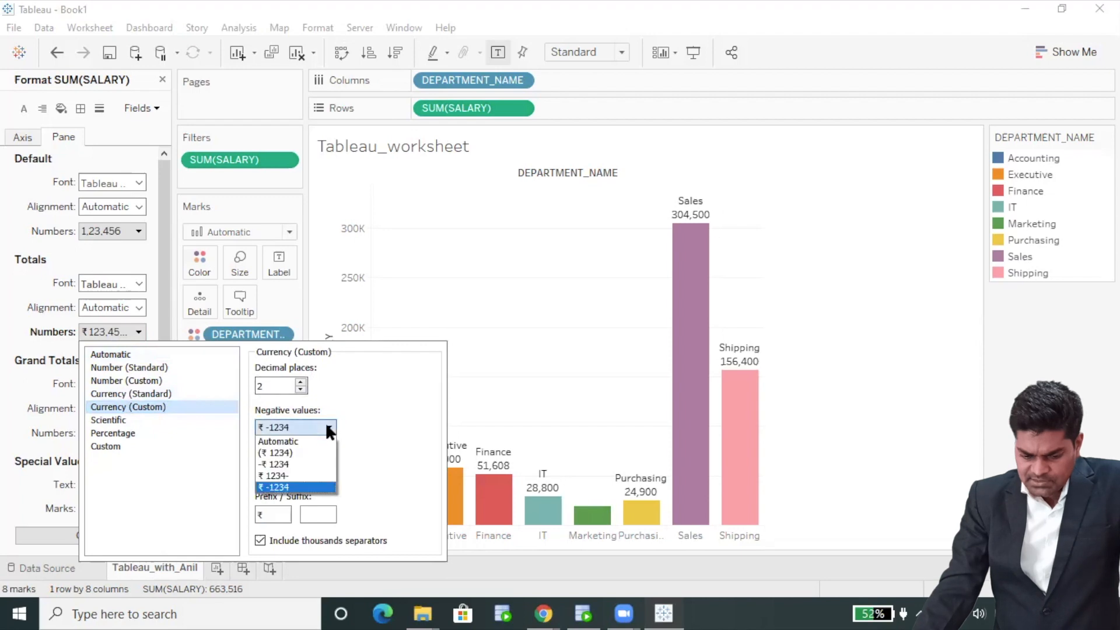
left_click(326, 423)
left_click(326, 471)
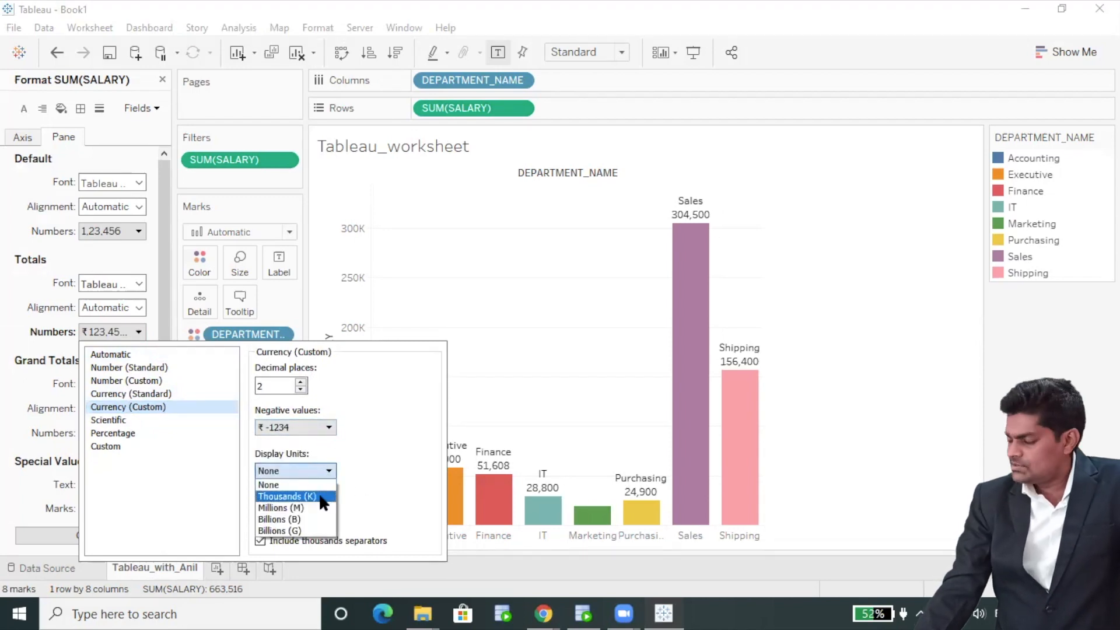
left_click(291, 496)
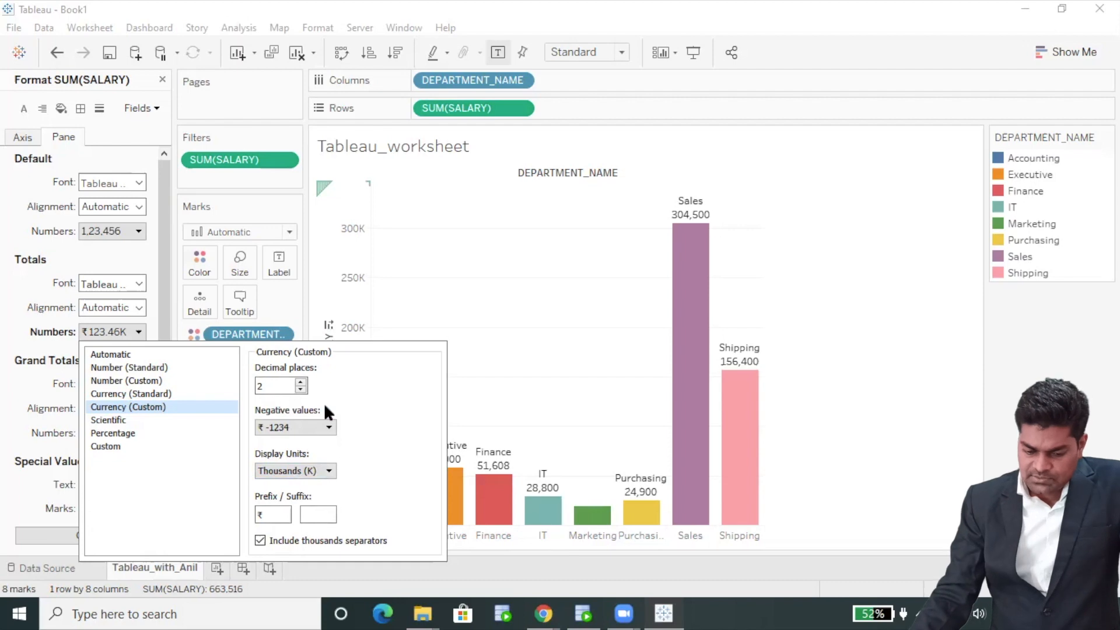
left_click(845, 364)
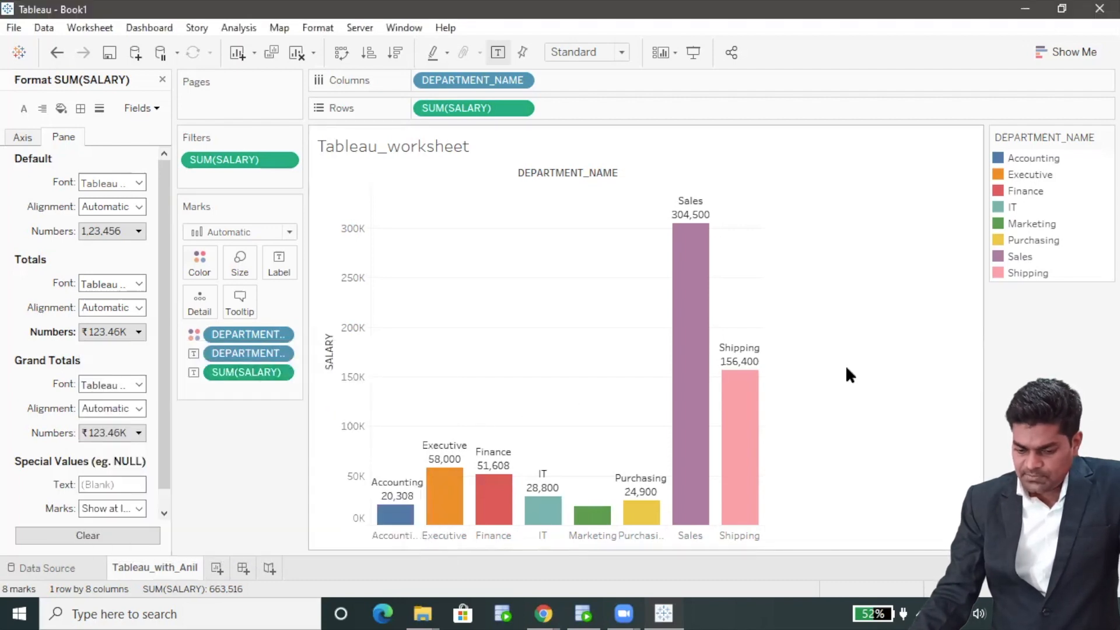
left_click(280, 372)
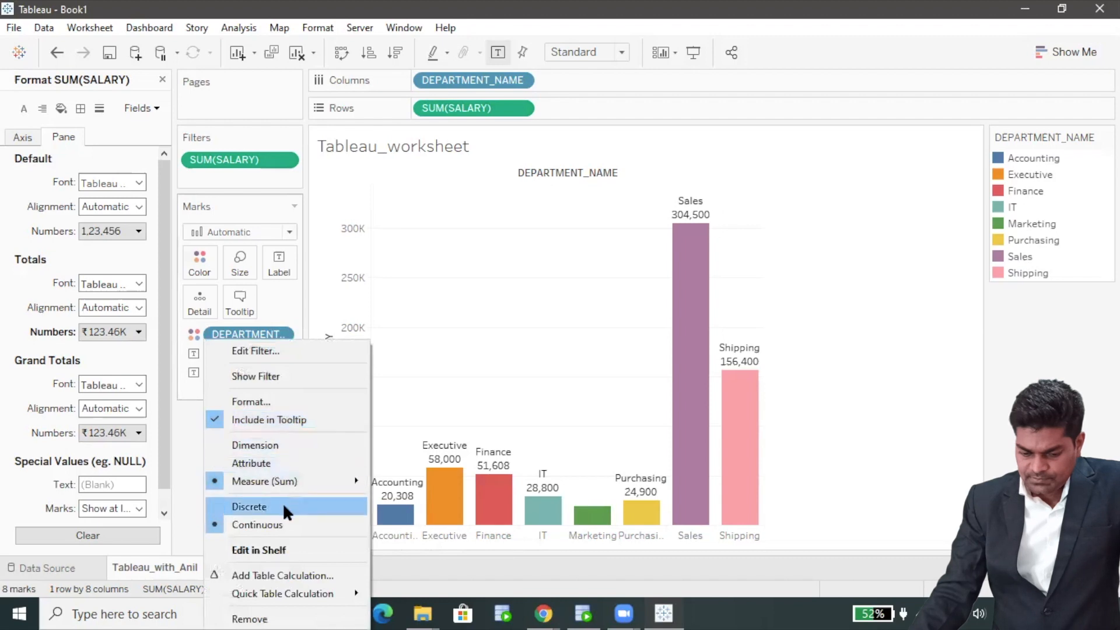
Set the default label numbers to custom currency in thousands, showing labels like Sales ₹304.50K
left_click(285, 403)
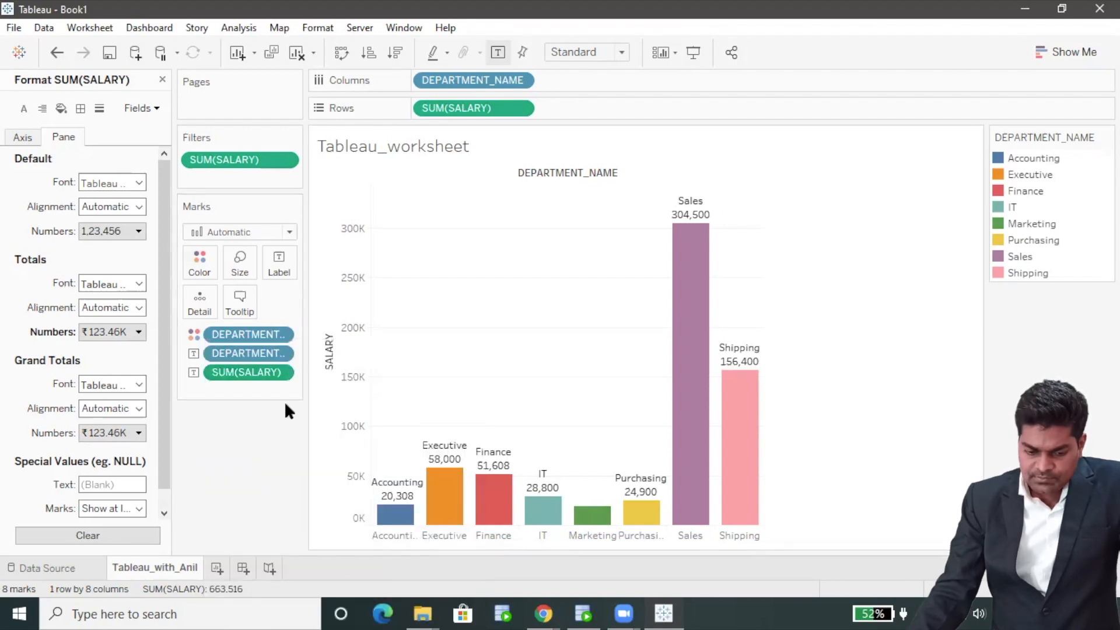
left_click(140, 231)
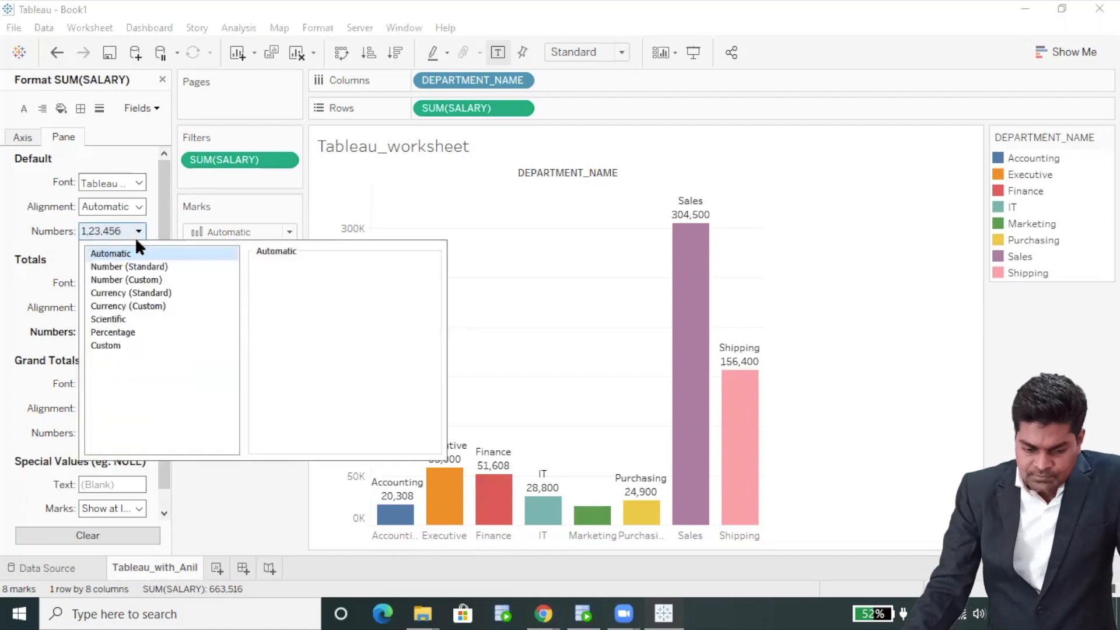
left_click(130, 305)
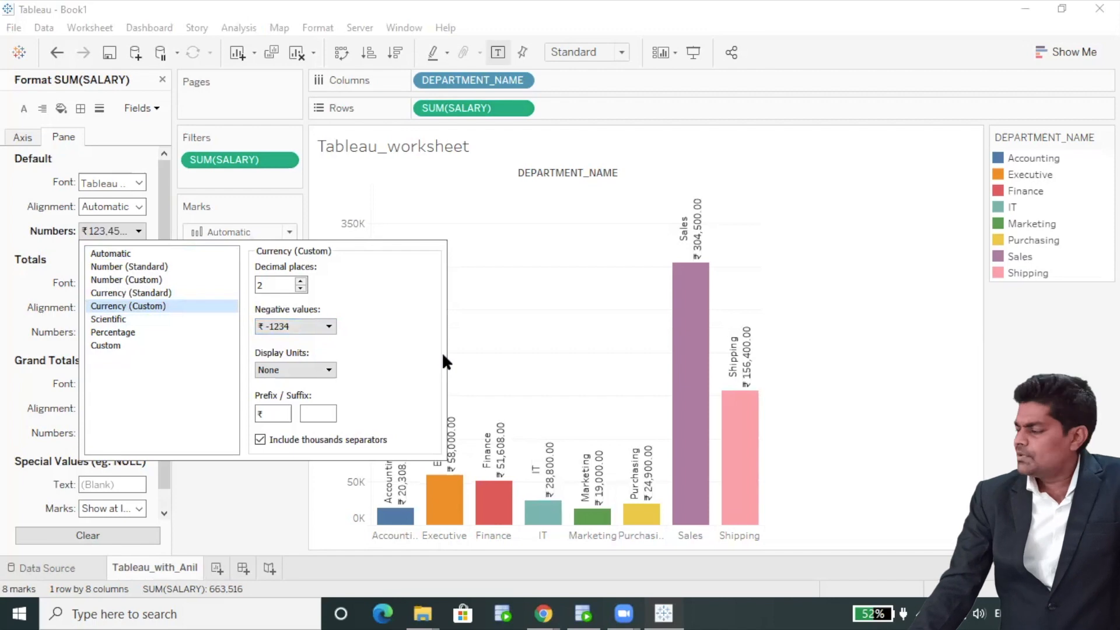
left_click(326, 374)
left_click(313, 397)
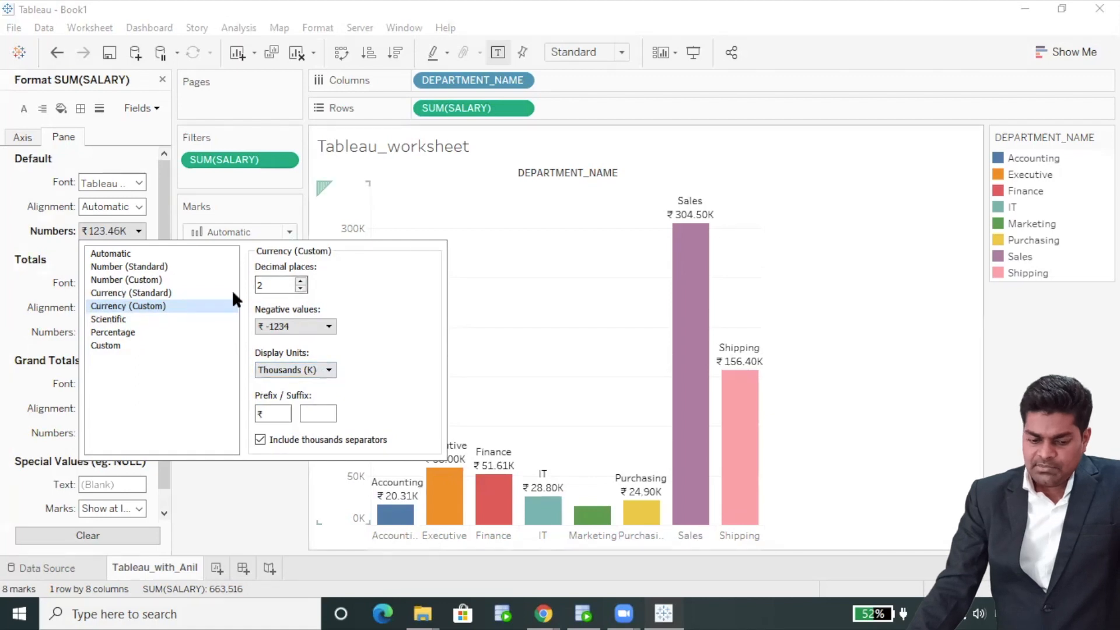
left_click(205, 520)
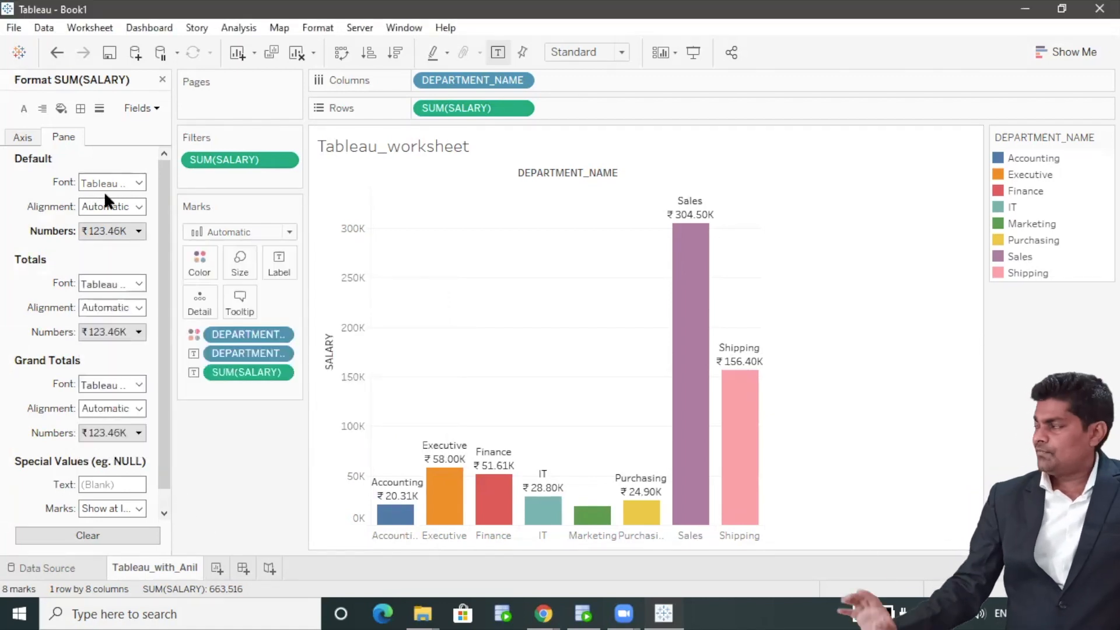
scroll(93, 304, "down", 1)
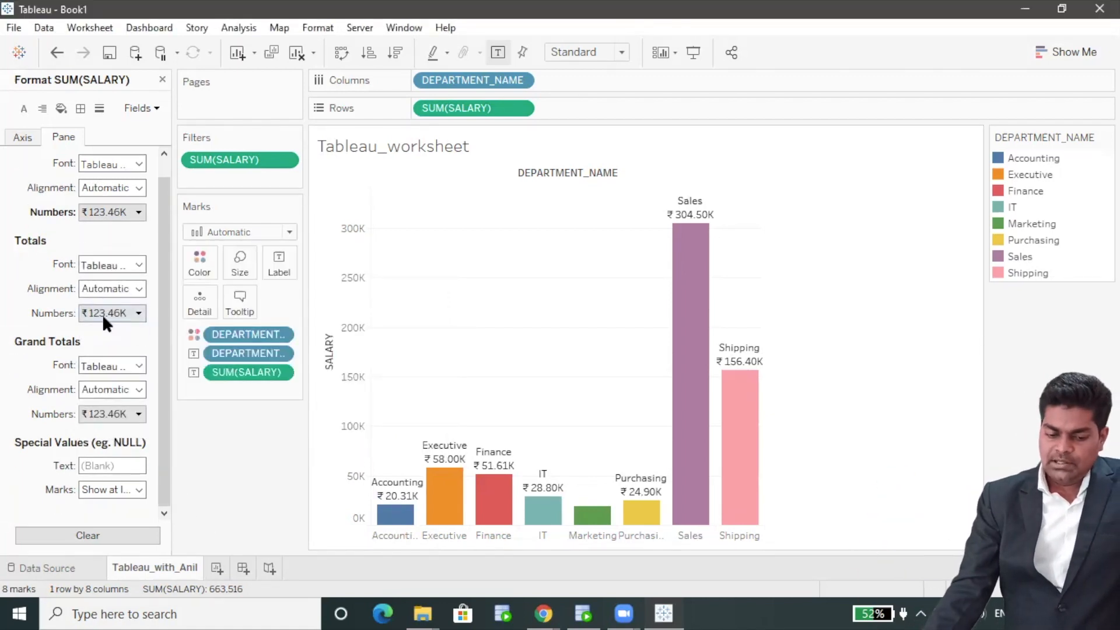
scroll(96, 465, "up", 1)
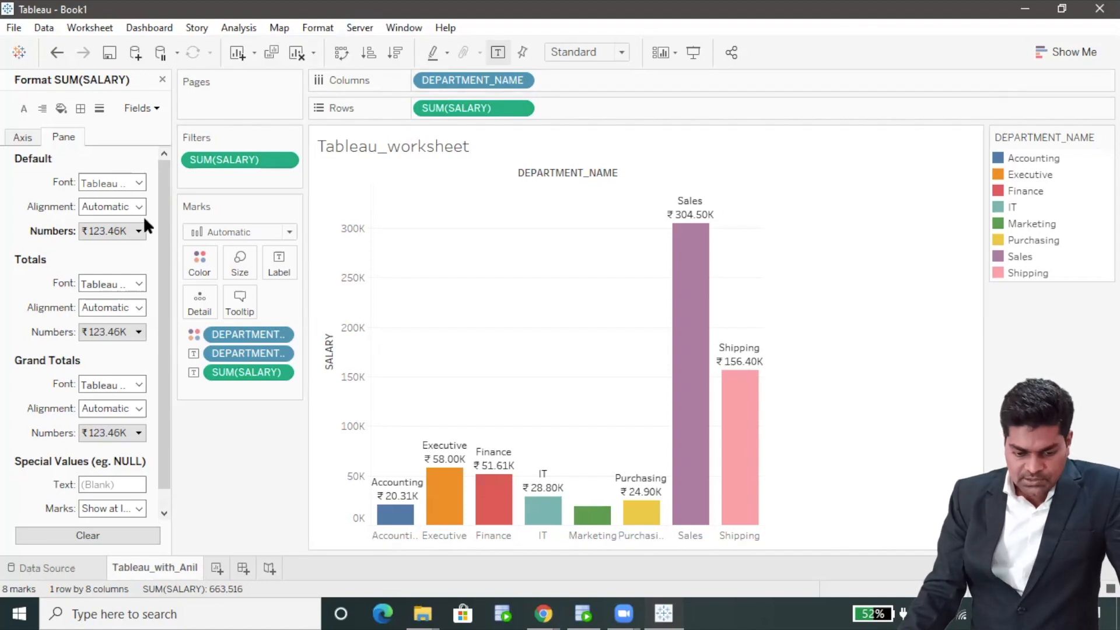
Use English (United States) currency, custom in thousands, so labels read like Sales $304.50K
left_click(139, 231)
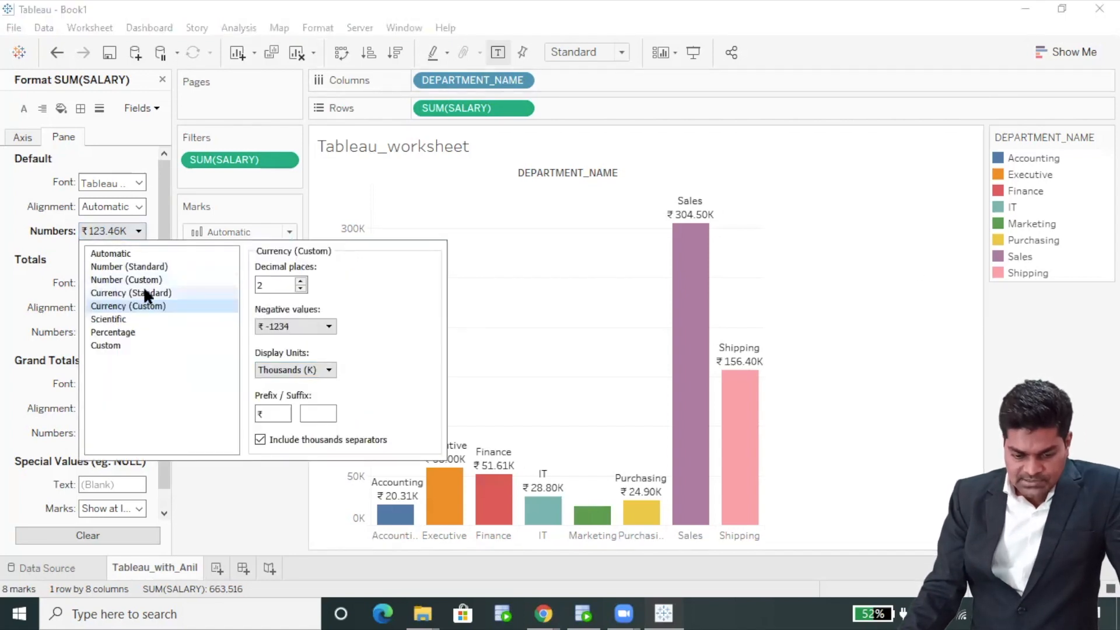
left_click(325, 327)
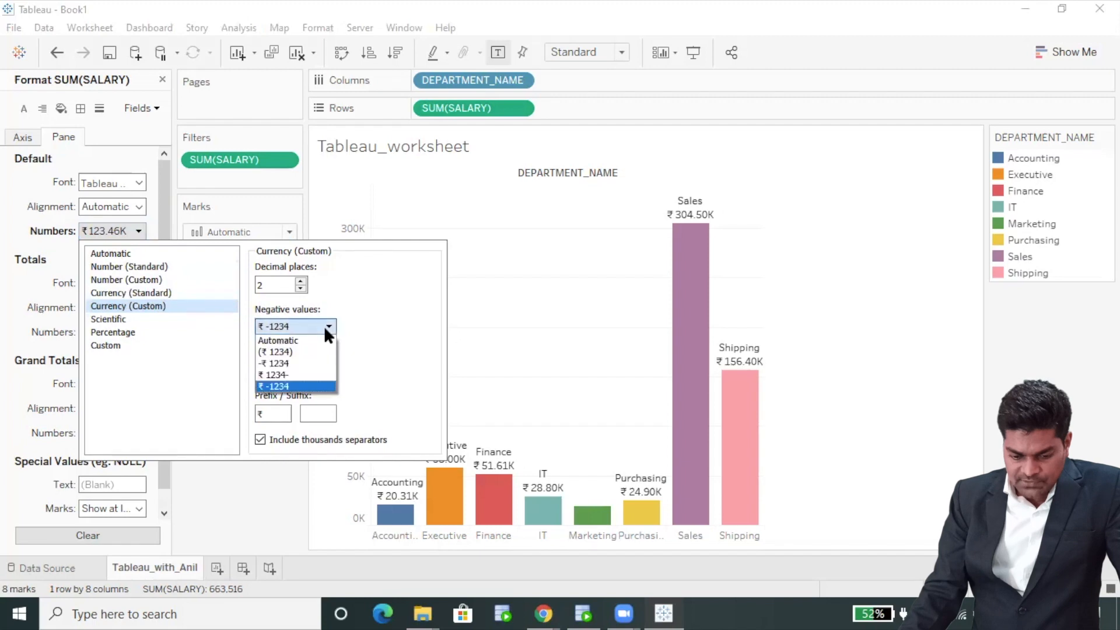
left_click(324, 325)
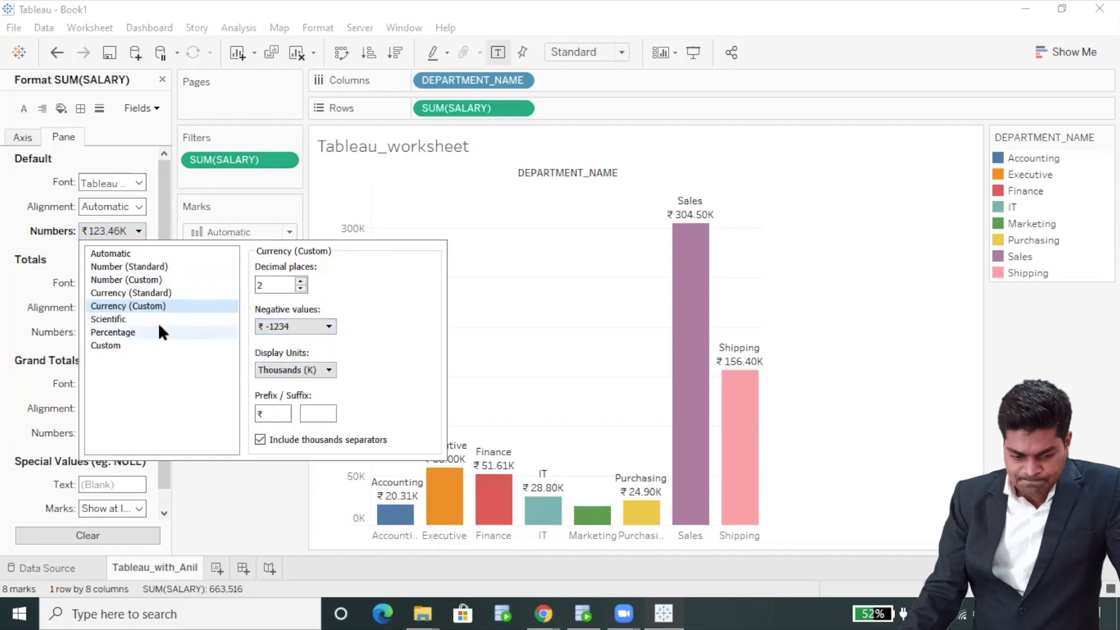
left_click(154, 293)
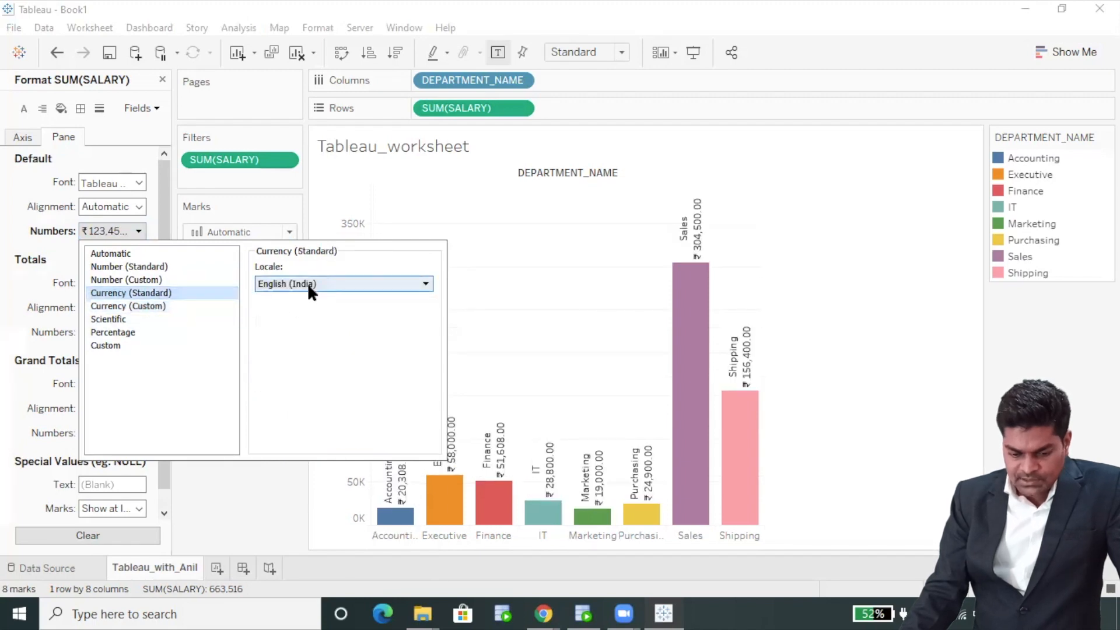
left_click(307, 282)
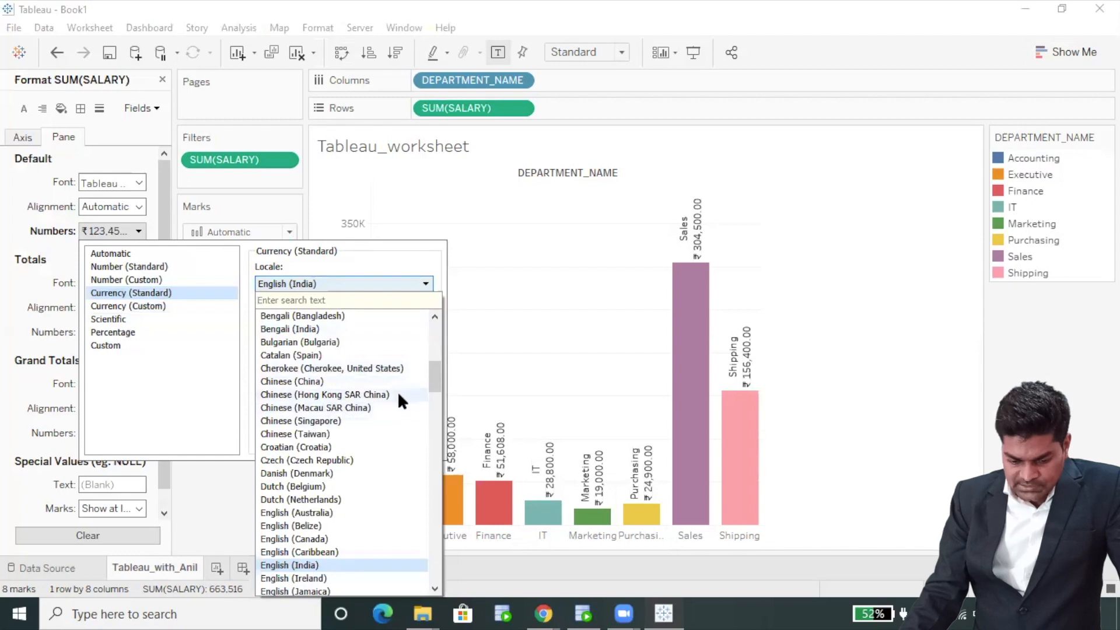
scroll(399, 396, "down", 11)
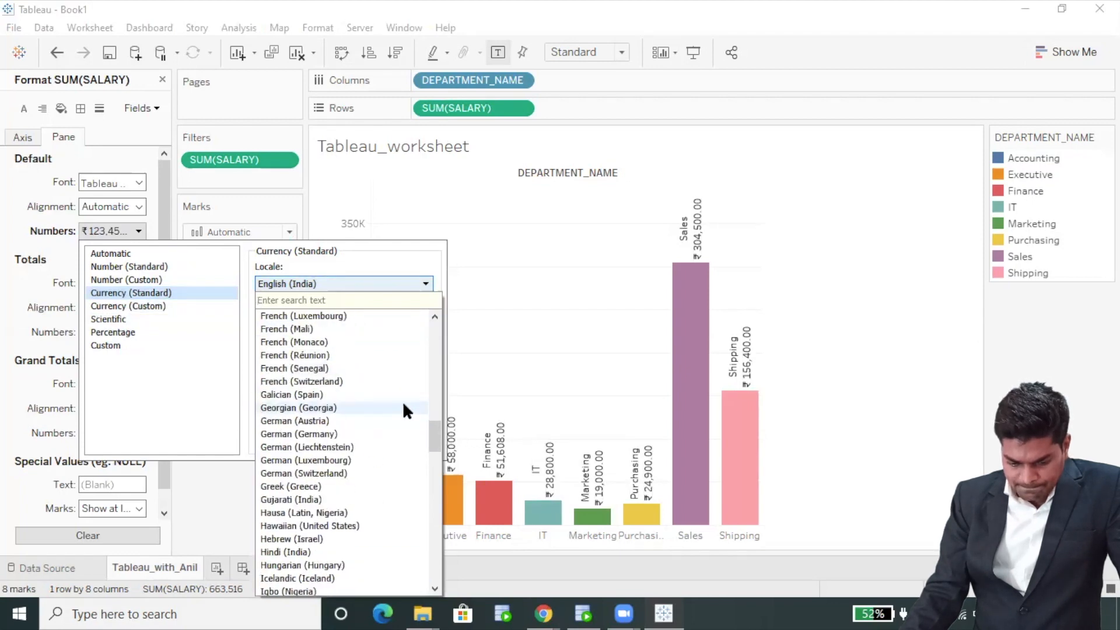
scroll(403, 404, "up", 2)
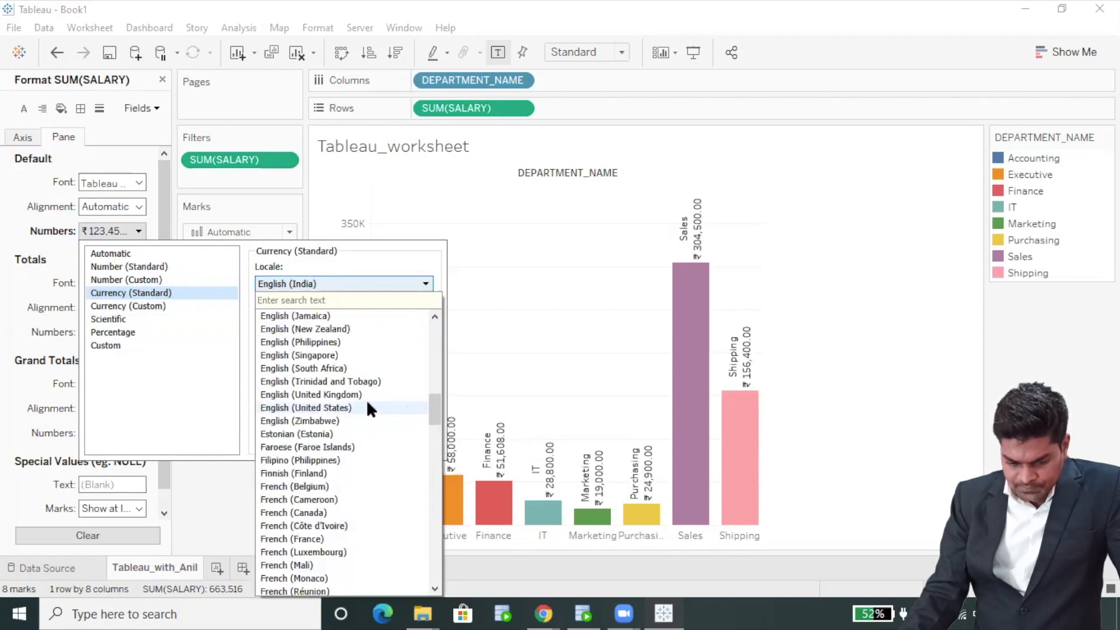
left_click(351, 403)
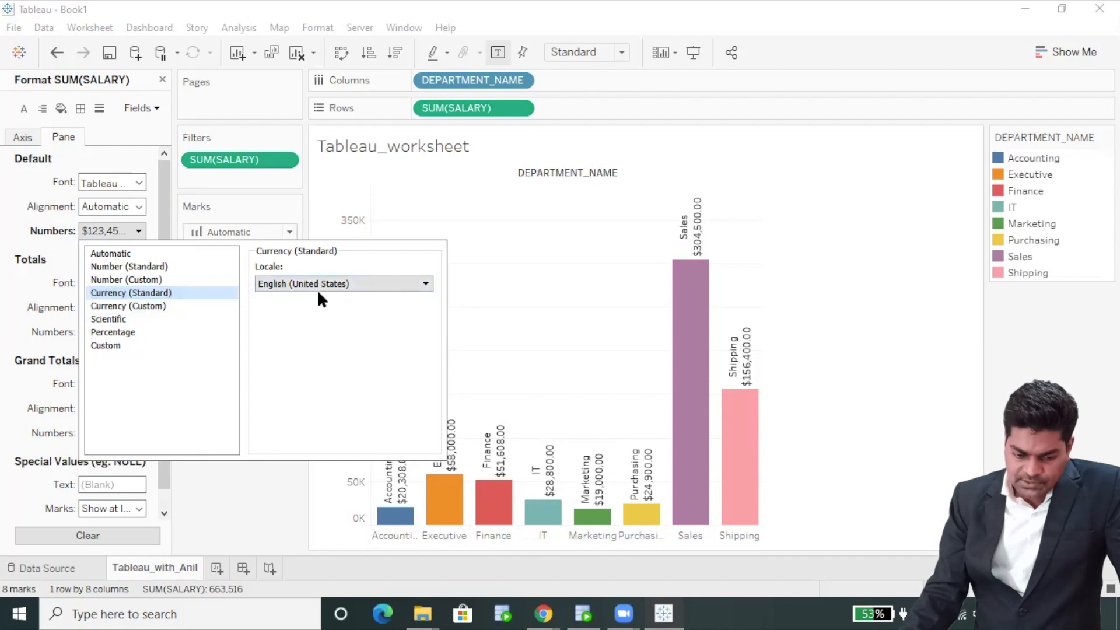
left_click(201, 308)
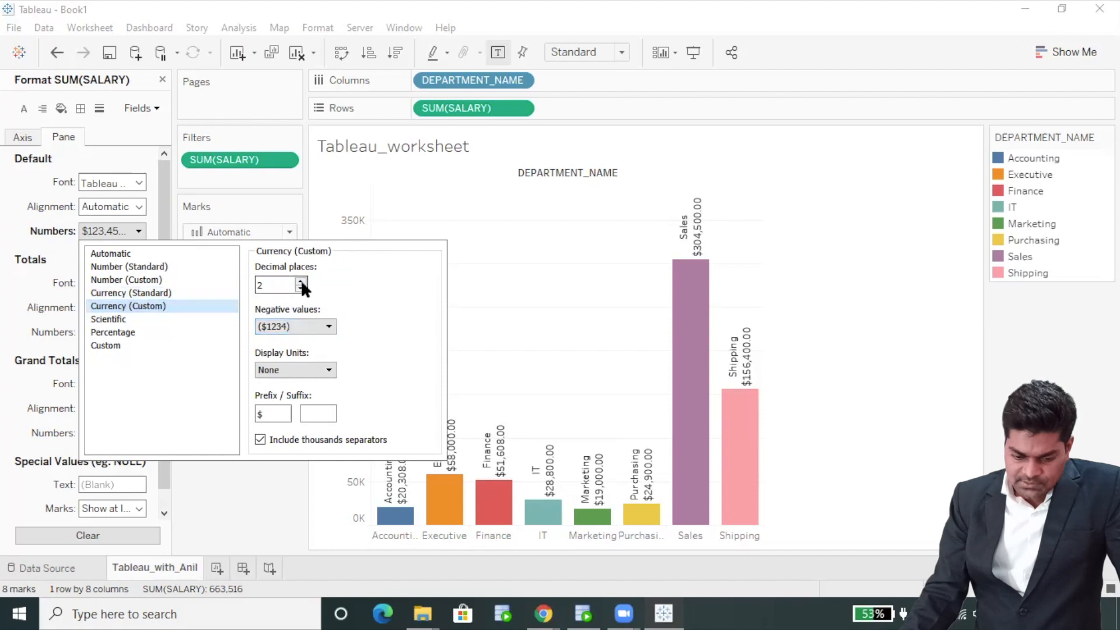
left_click(320, 363)
left_click(313, 393)
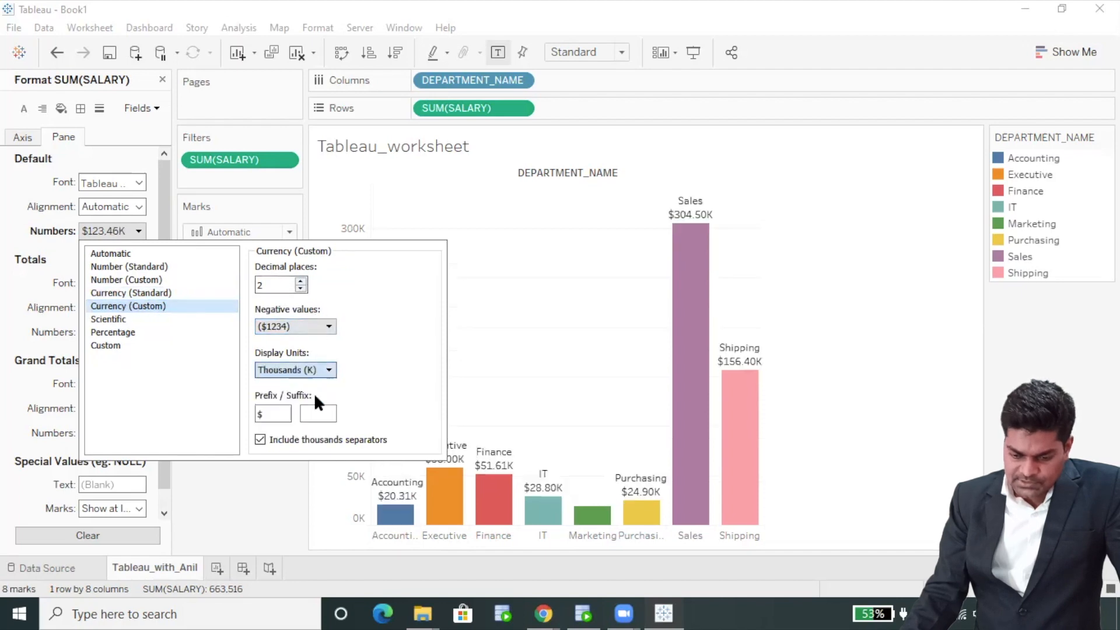
left_click(884, 303)
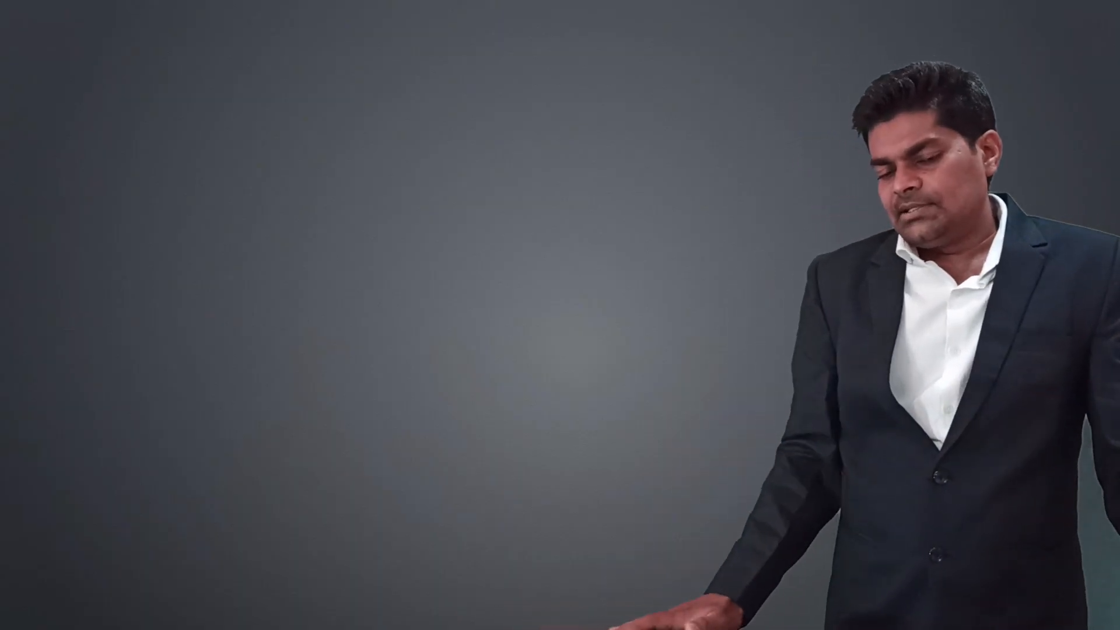